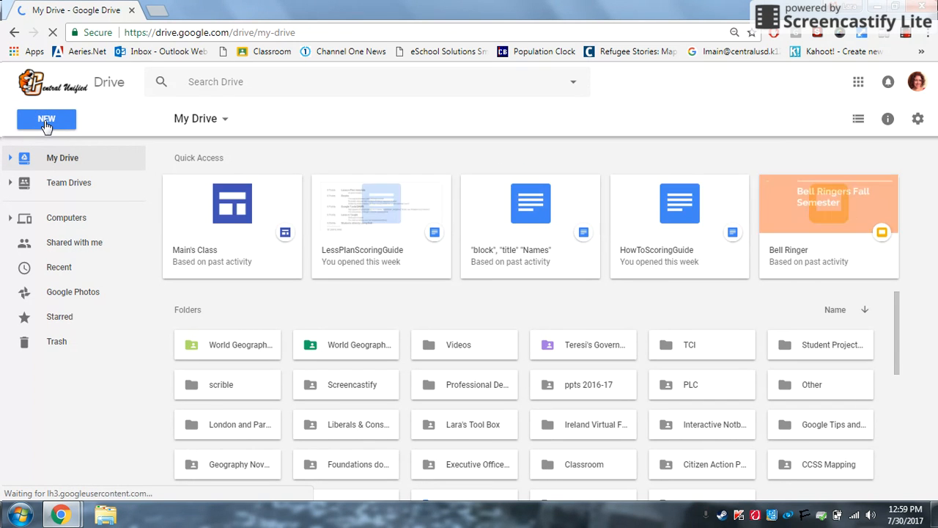
# Create a new Google My Maps map from Google Drive's New > More menu.
pyautogui.click(44, 123)
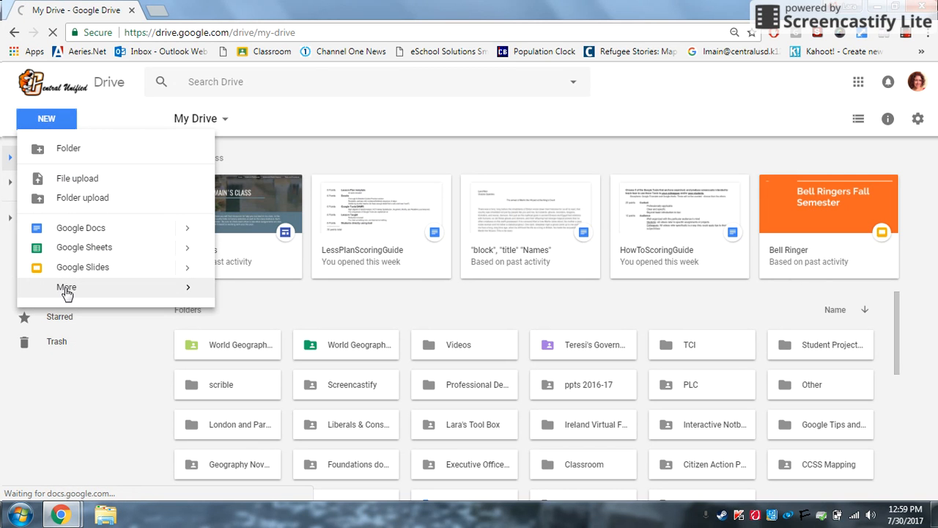
pyautogui.moveTo(66, 292)
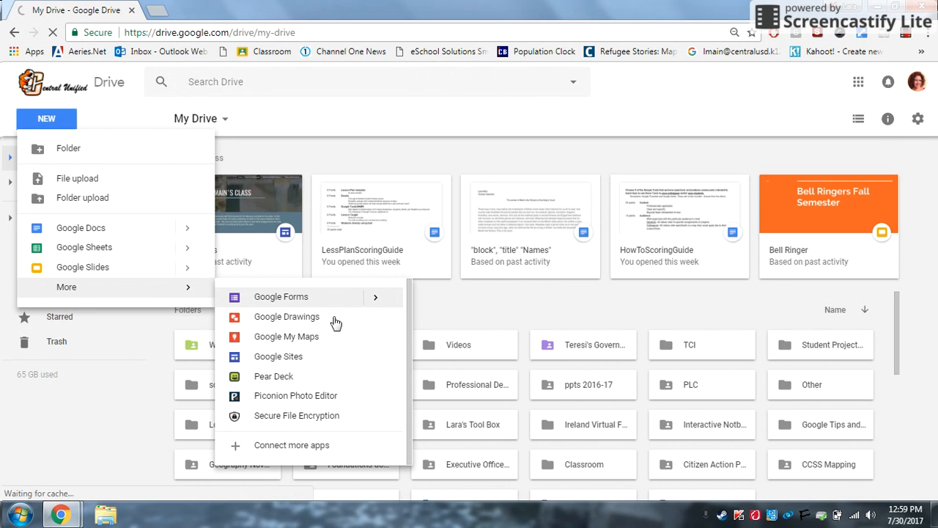
pyautogui.click(268, 337)
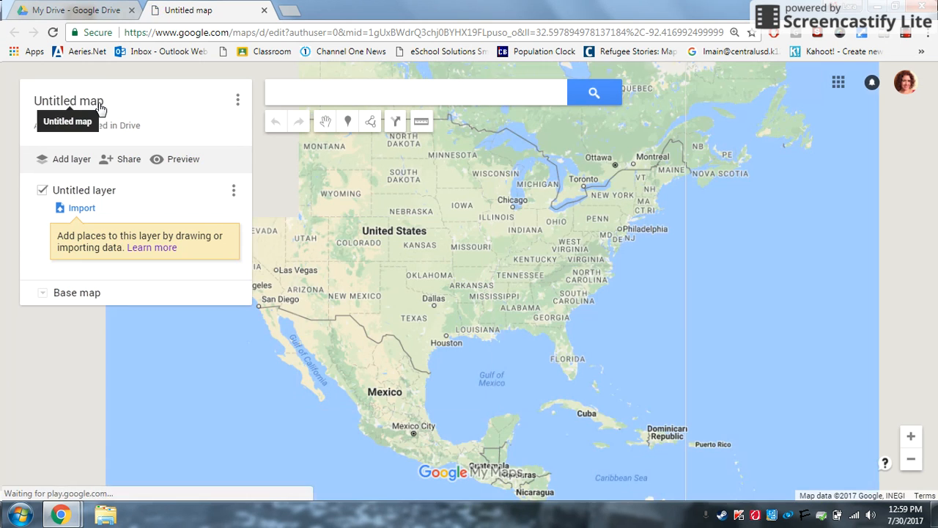
# Change the map title from 'Untitled map' to 'European Road Trip' and save it.
pyautogui.click(100, 107)
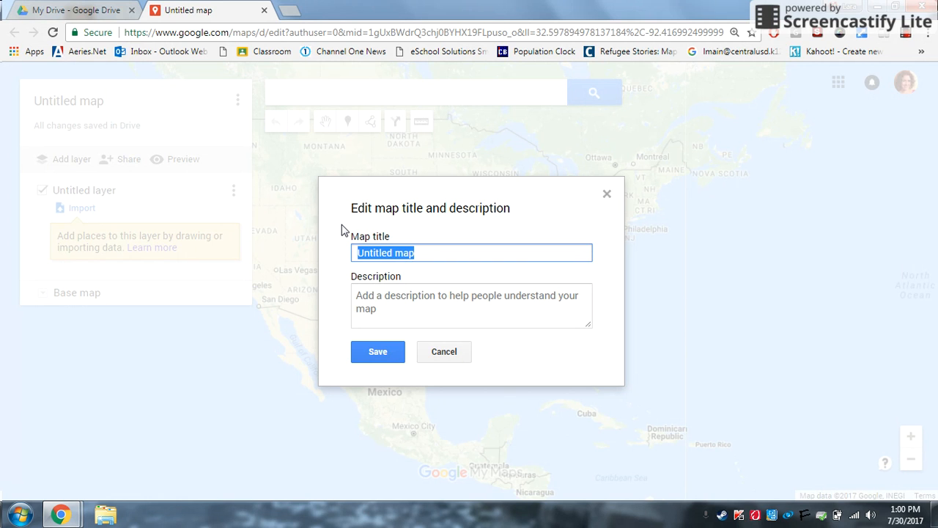
pyautogui.write('"')
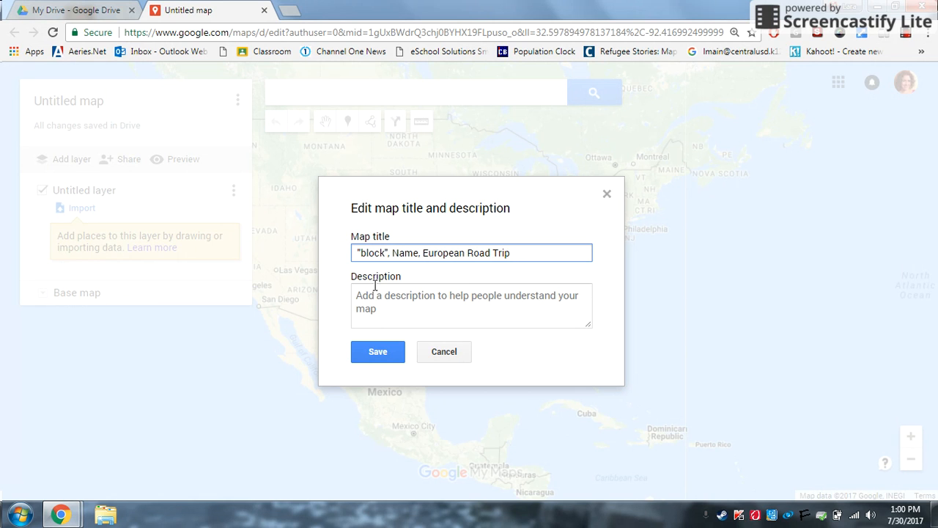
pyautogui.click(378, 352)
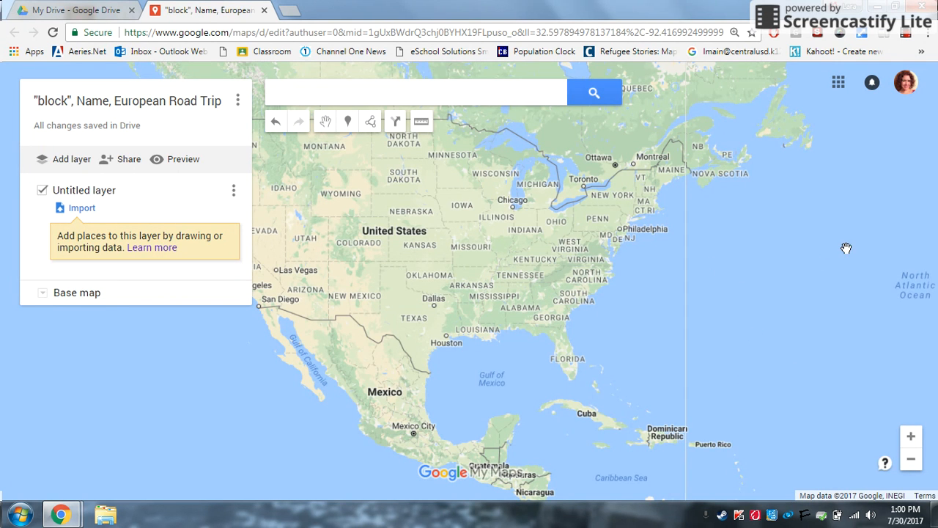
# Pan the map to centre on Europe and switch the base map to Satellite.
pyautogui.moveTo(846, 250); pyautogui.dragTo(411, 354)
pyautogui.moveTo(891, 258)
pyautogui.mouseDown()
pyautogui.moveTo(744, 266)
pyautogui.moveTo(546, 308)
pyautogui.moveTo(312, 238)
pyautogui.mouseUp()
pyautogui.moveTo(665, 205); pyautogui.dragTo(799, 289)
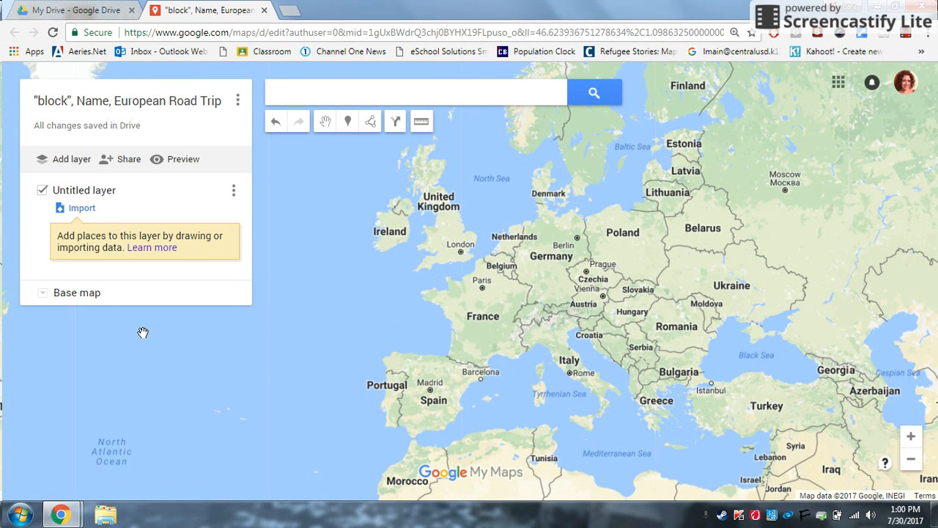
pyautogui.click(39, 294)
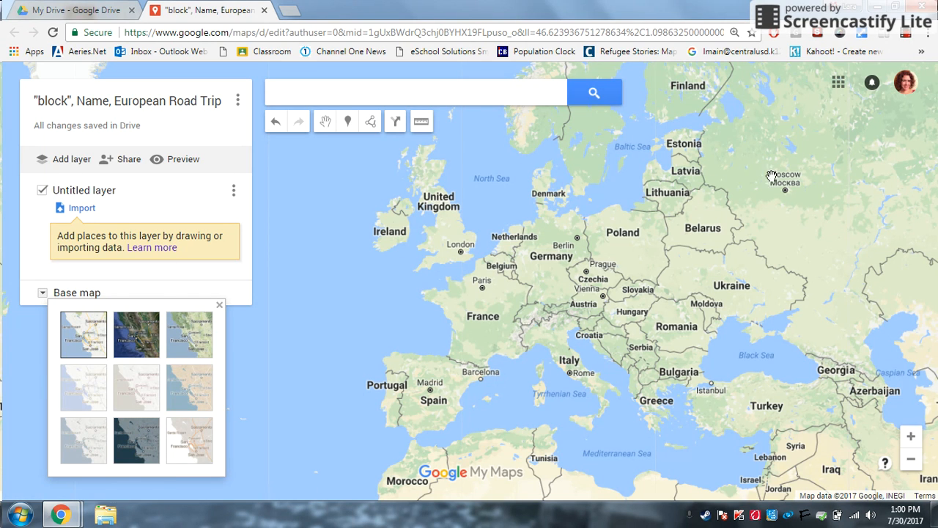
pyautogui.click(126, 340)
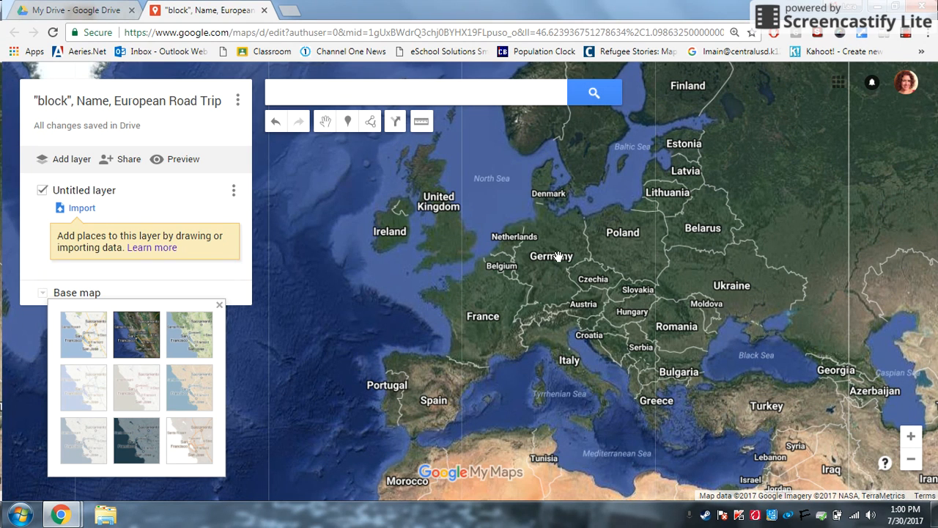
# Preview Terrain, Light Political, Mono City, Simple Atlas, Landmass and Whitewater styles, then settle on Satellite.
pyautogui.click(205, 356)
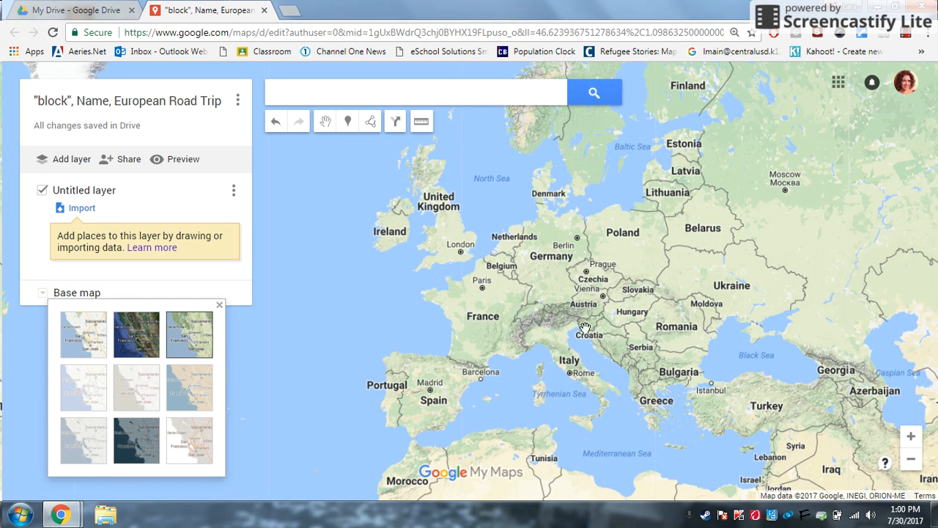
pyautogui.click(80, 389)
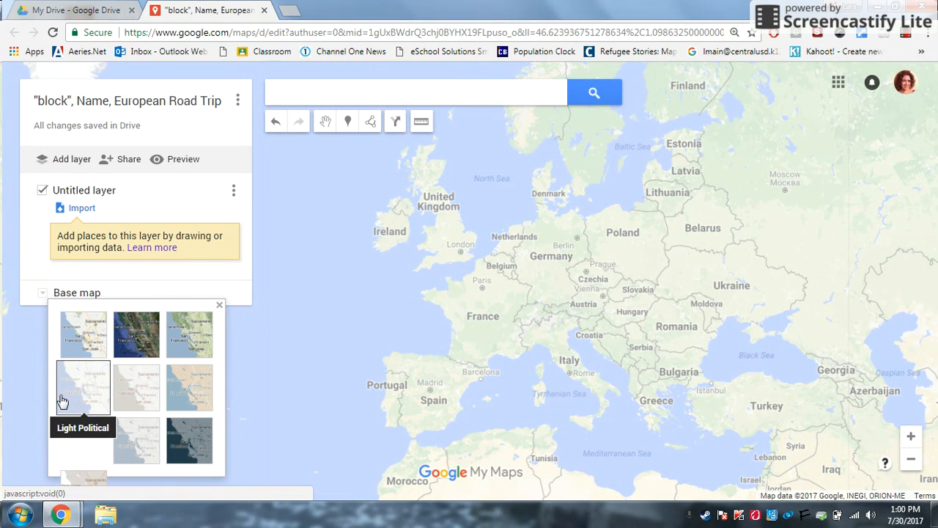
pyautogui.click(130, 398)
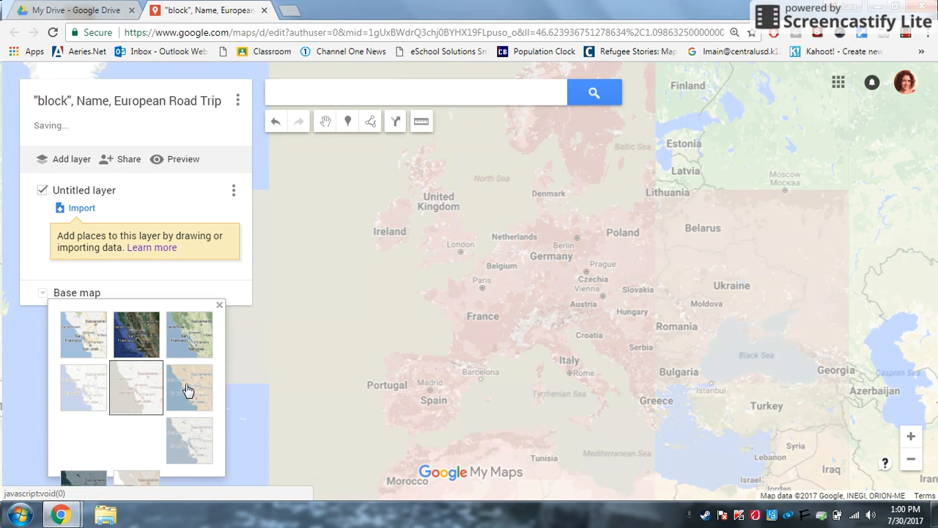
pyautogui.click(203, 389)
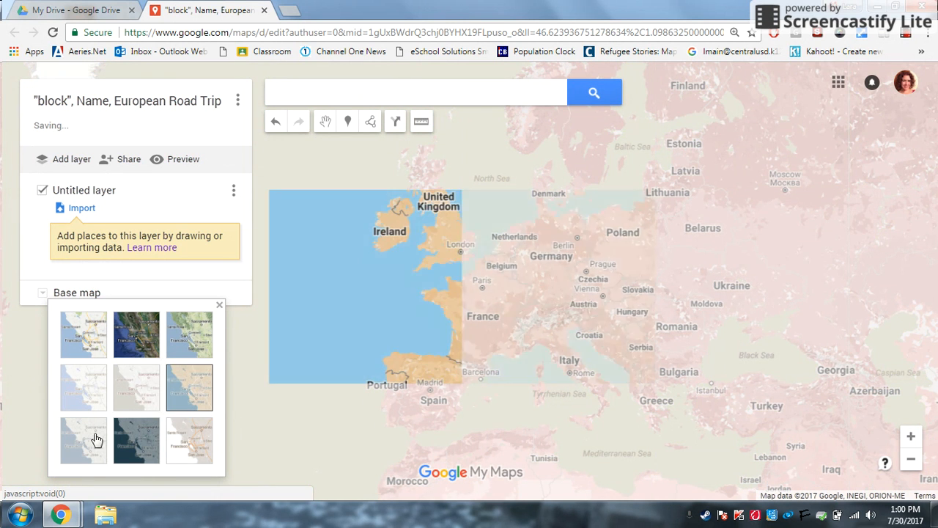
pyautogui.click(75, 451)
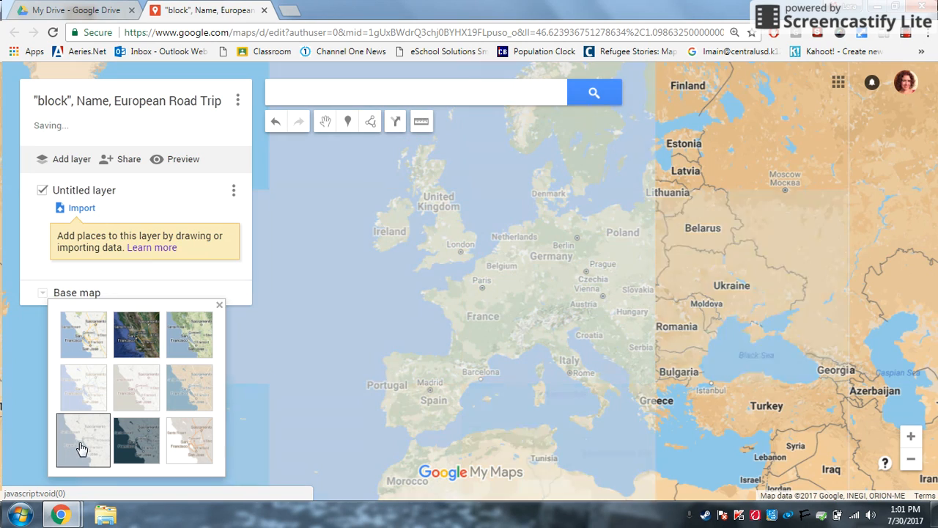
pyautogui.click(155, 445)
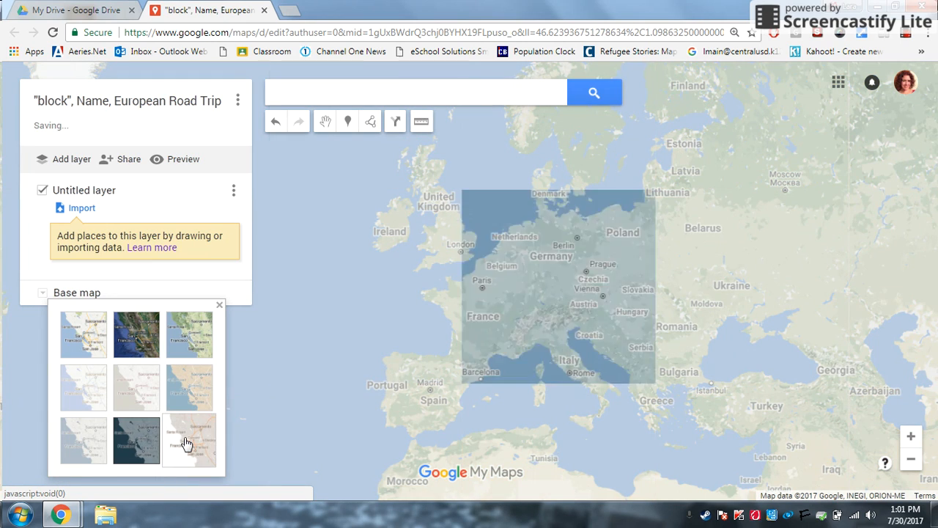
pyautogui.click(186, 443)
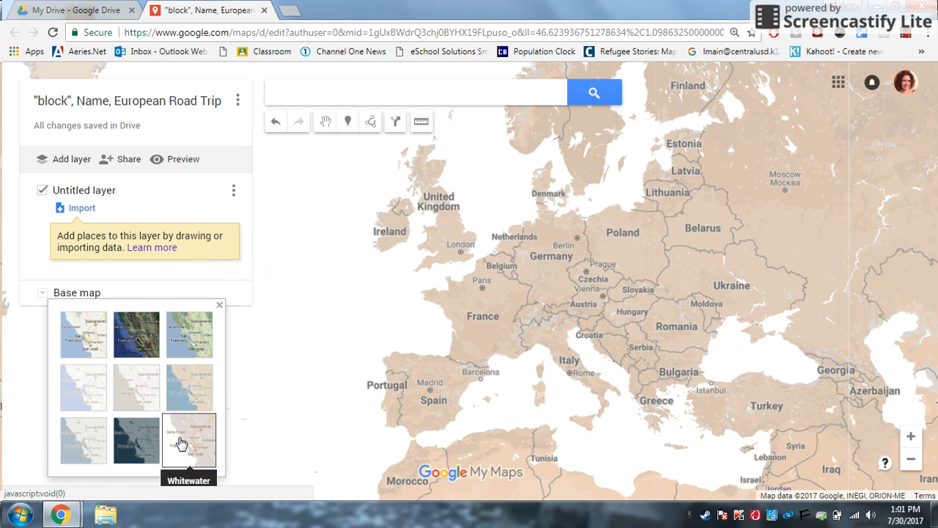
pyautogui.click(140, 347)
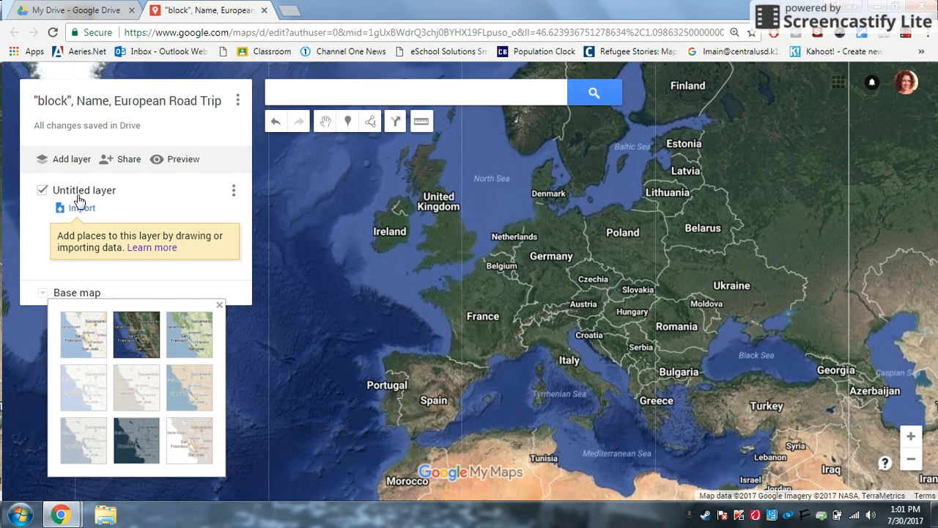
pyautogui.click(220, 305)
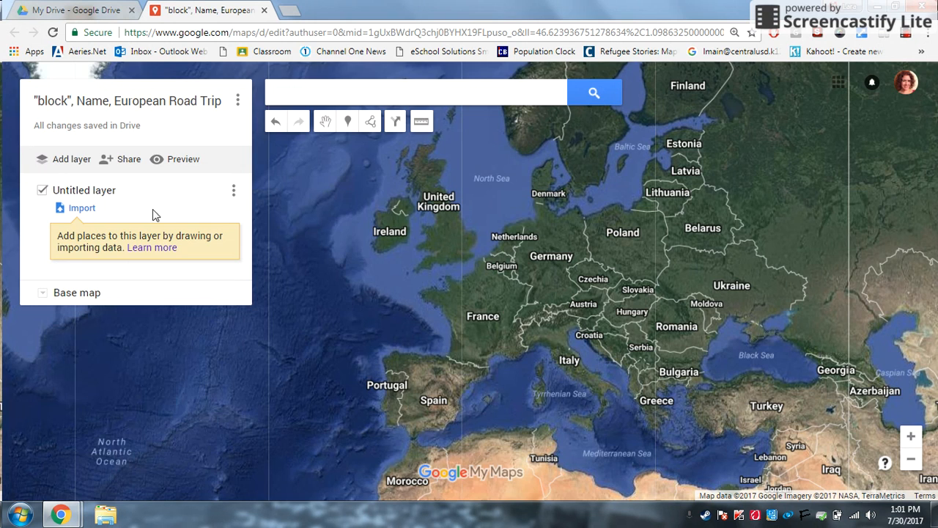
# Rename 'Untitled layer' to 'United Kingdom' and save the new layer name.
pyautogui.click(91, 194)
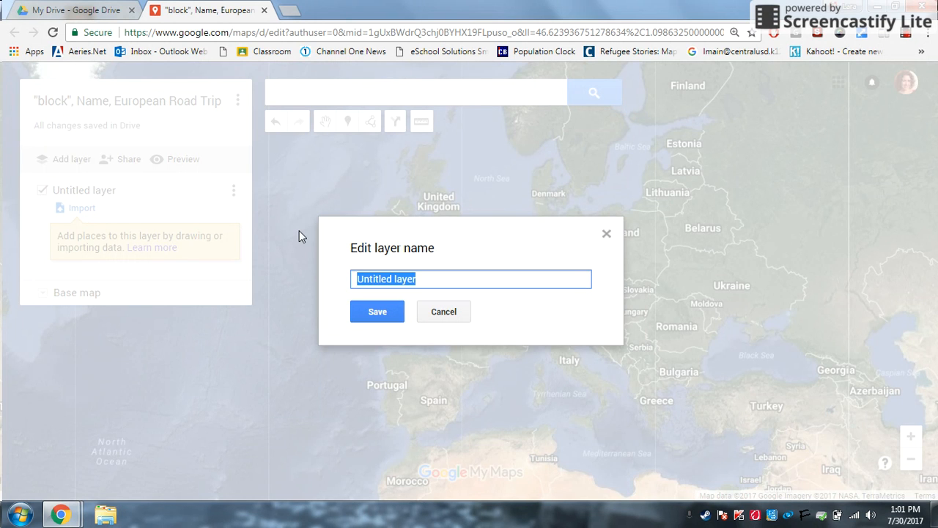
pyautogui.press('BackSpace')
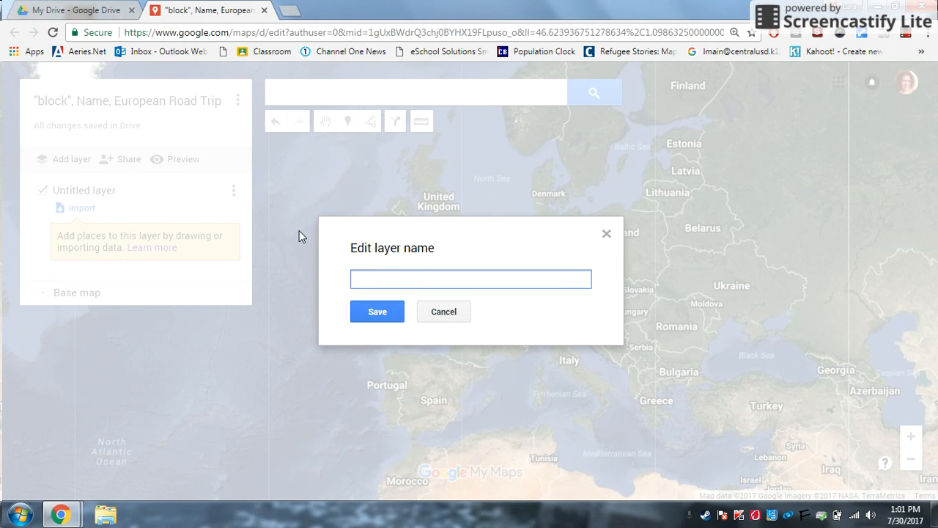
pyautogui.write('a')
pyautogui.press('BackSpace')
pyautogui.write('United Kingdom')
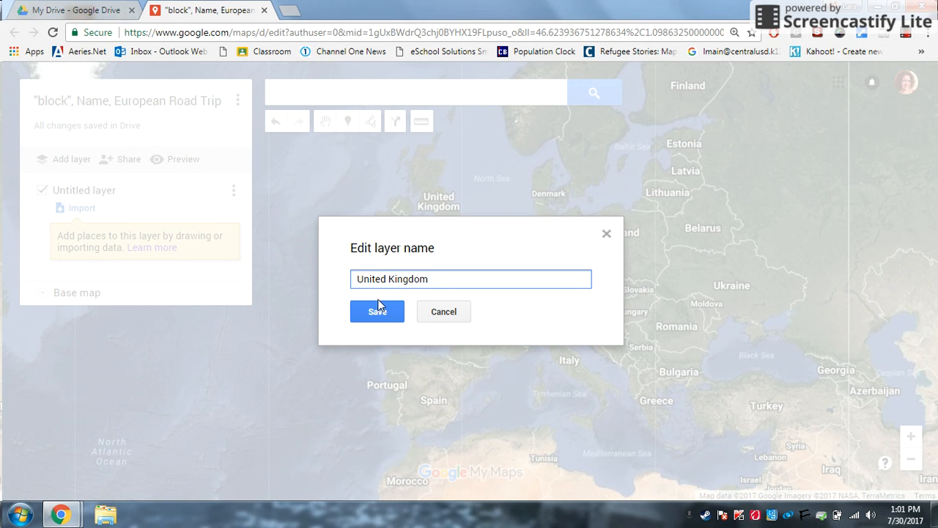
pyautogui.click(384, 312)
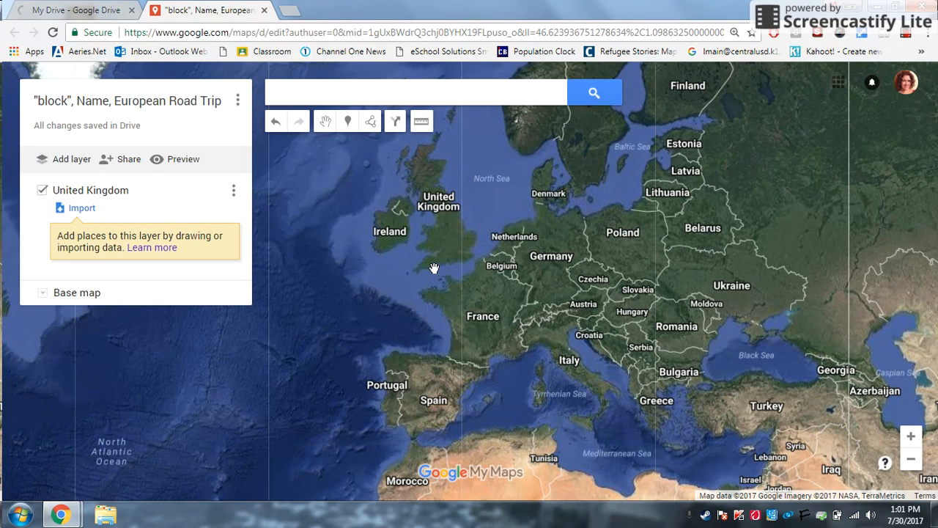
pyautogui.click(357, 93)
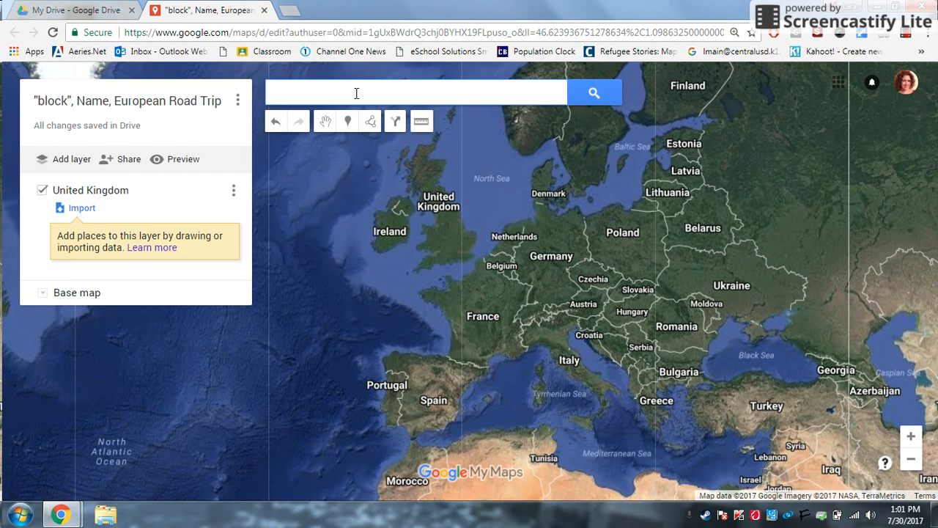
# Search 'Tower' and add Tower Bridge, United Kingdom to the map as a pin.
pyautogui.write('Tower')
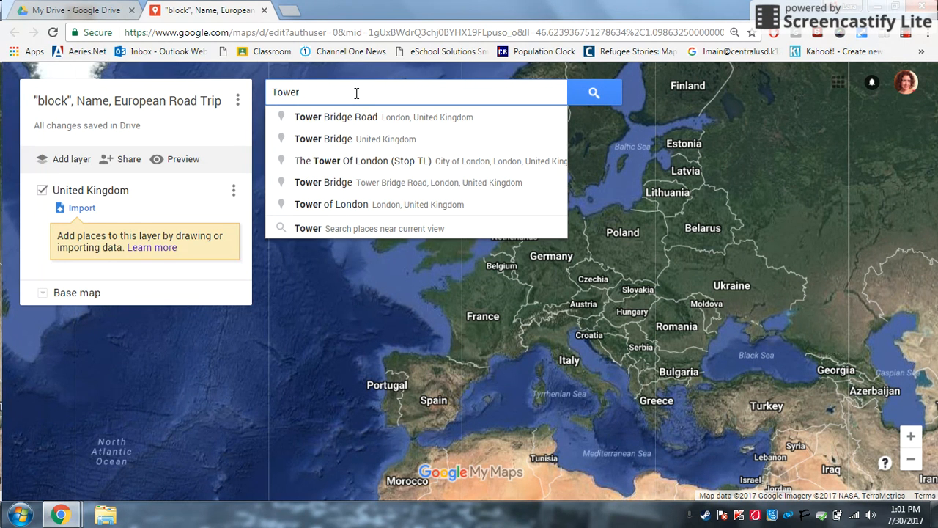
pyautogui.click(333, 150)
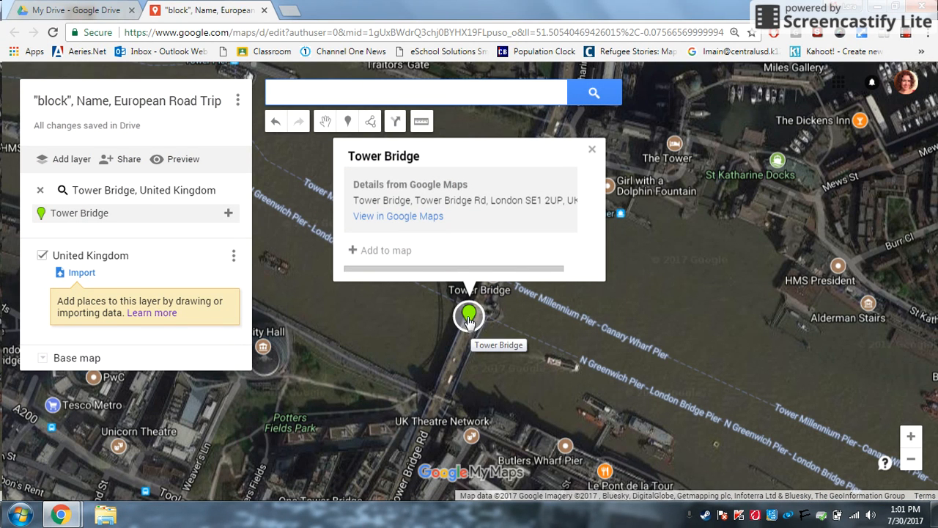
pyautogui.click(380, 251)
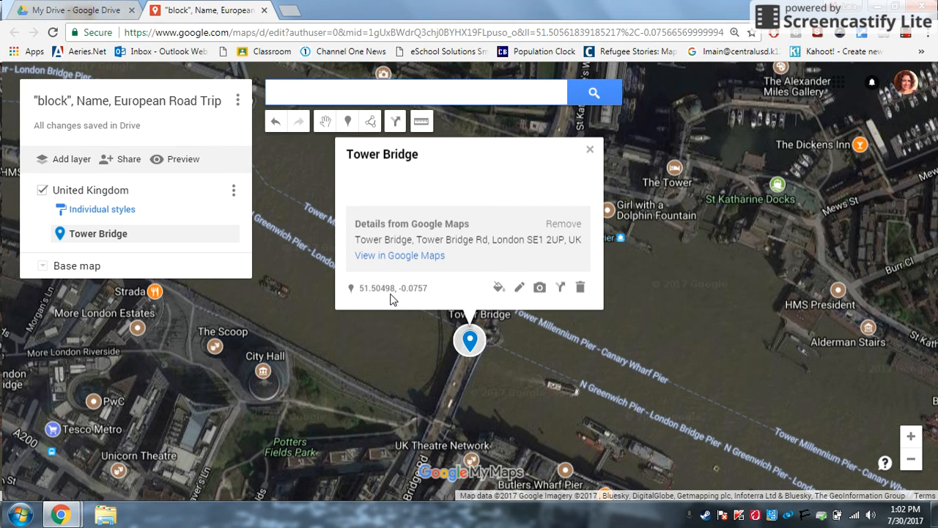
# Search Google Images for 'Tower Bridge' from the pin's add-image option.
pyautogui.click(540, 288)
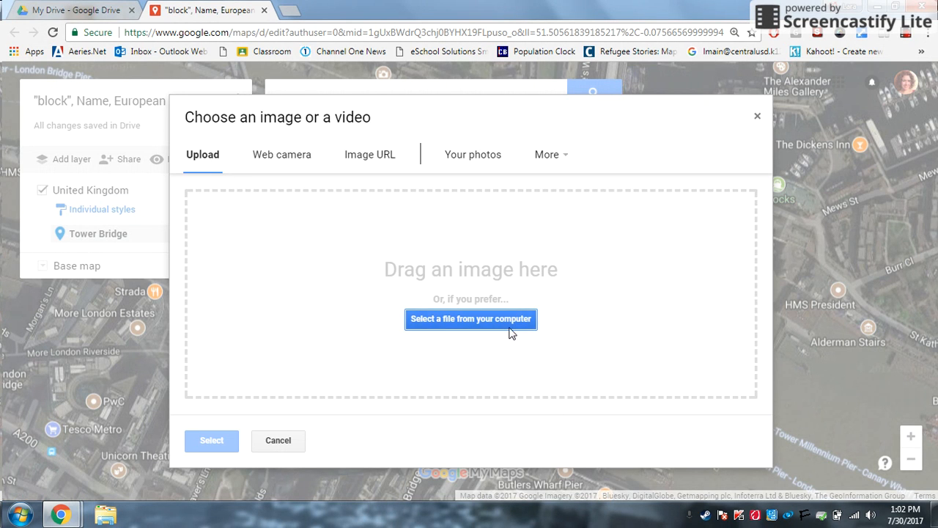
pyautogui.click(565, 161)
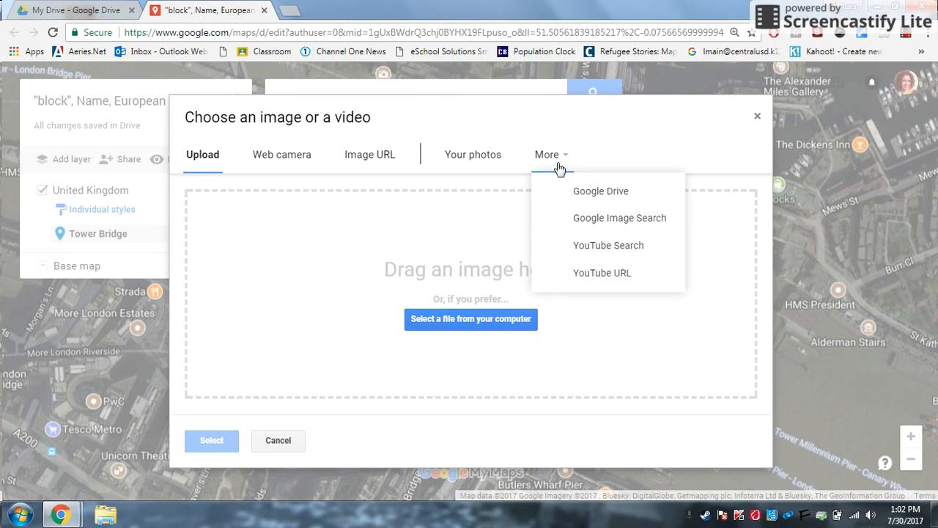
pyautogui.click(595, 219)
pyautogui.write('Tw')
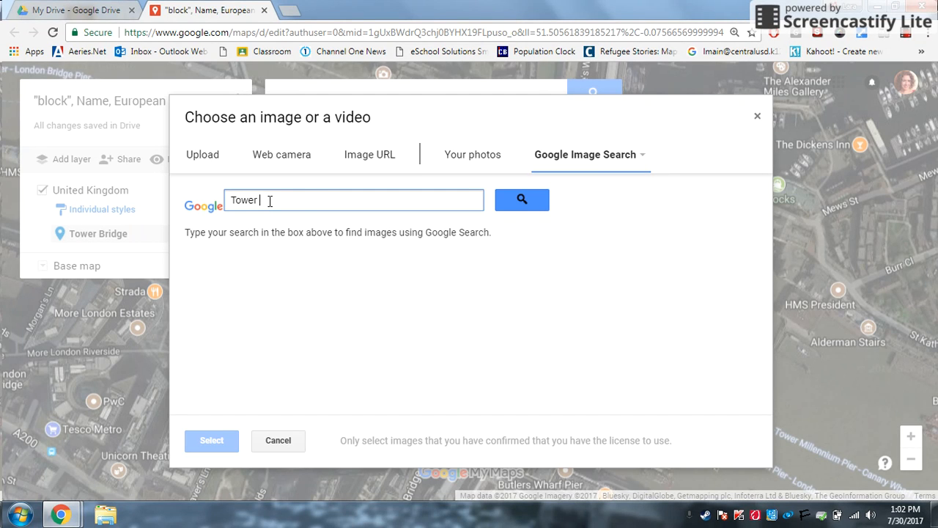
pyautogui.write('Bridge')
pyautogui.click(536, 203)
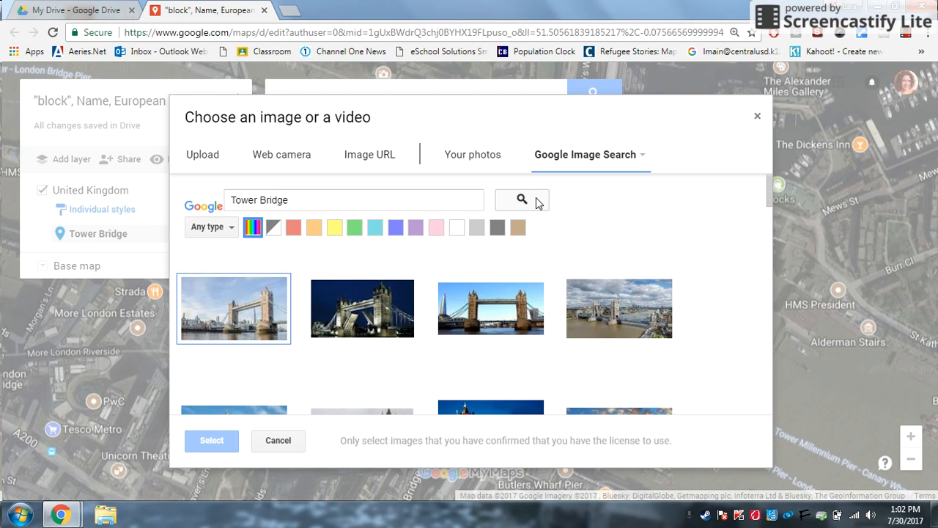
# Select the first Tower Bridge photo and attach it to the pin.
pyautogui.click(231, 234)
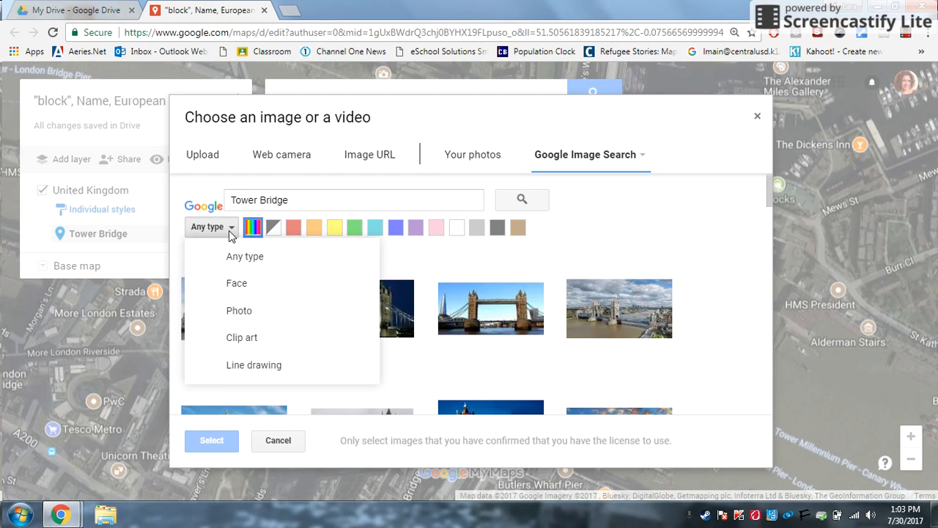
pyautogui.click(598, 228)
pyautogui.click(252, 317)
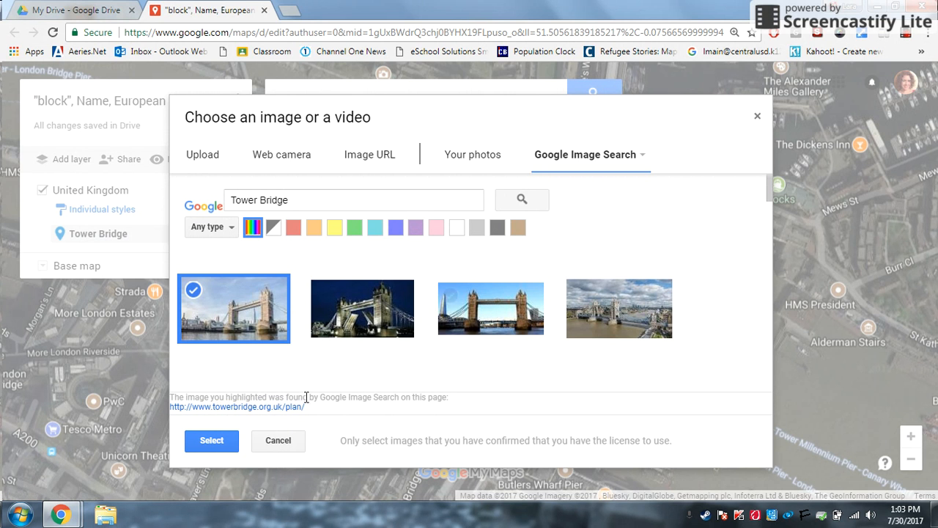
pyautogui.click(210, 440)
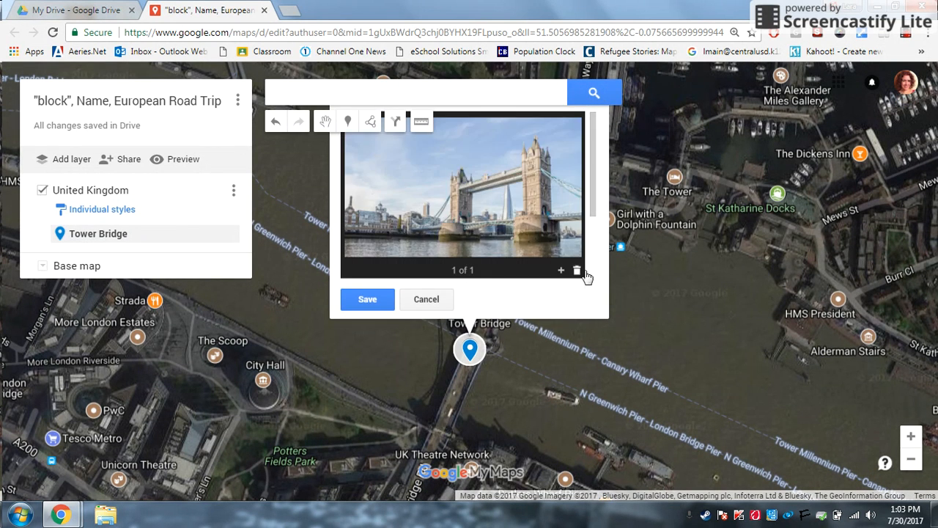
# Save the Tower Bridge pin with its photo, then reopen its details in edit mode.
pyautogui.doubleClick(639, 294)
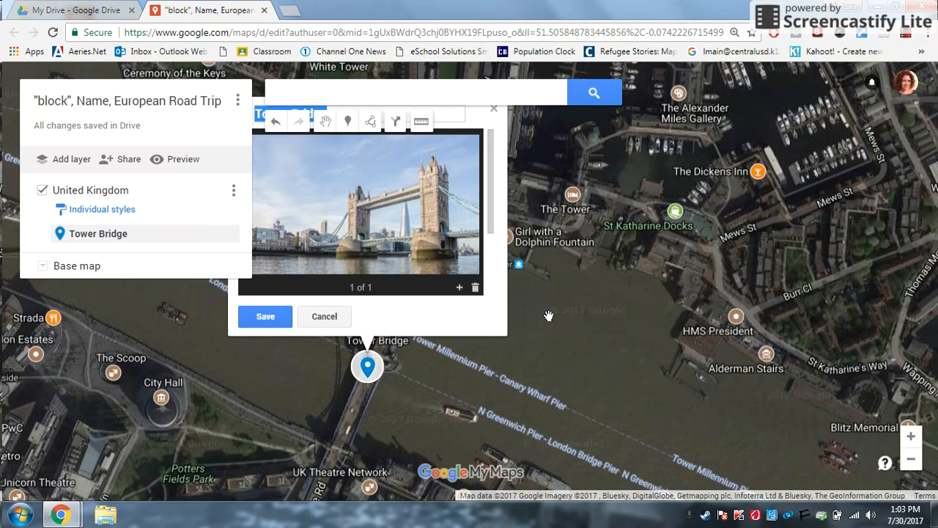
pyautogui.click(266, 318)
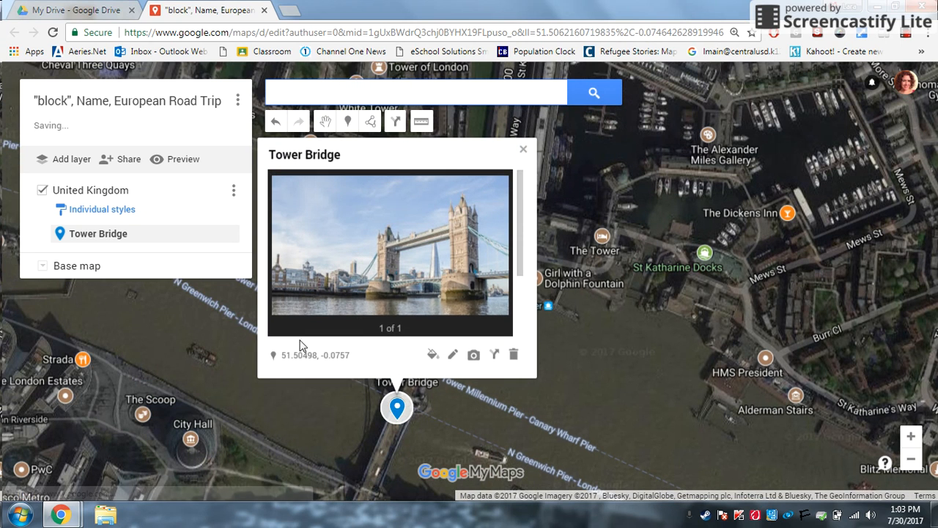
pyautogui.scroll(-3, 522, 199)
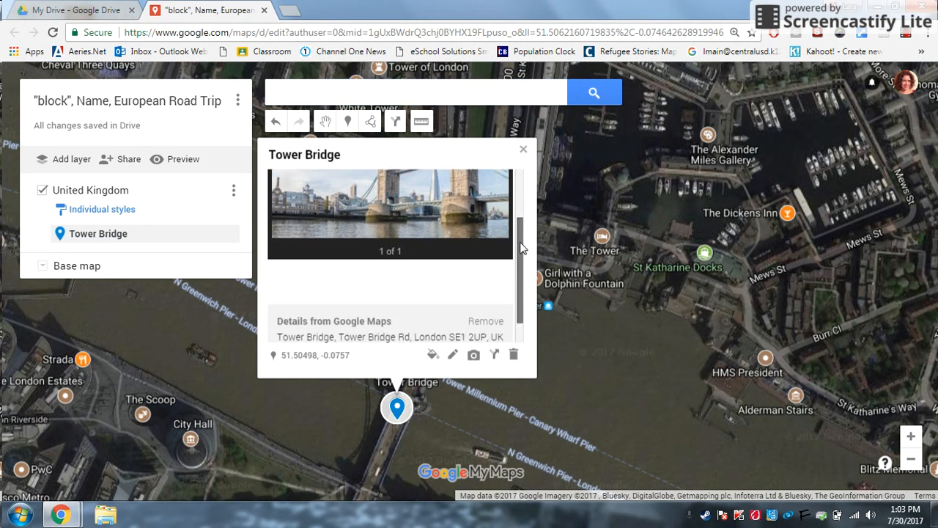
pyautogui.scroll(2, 531, 204)
pyautogui.scroll(1, 530, 204)
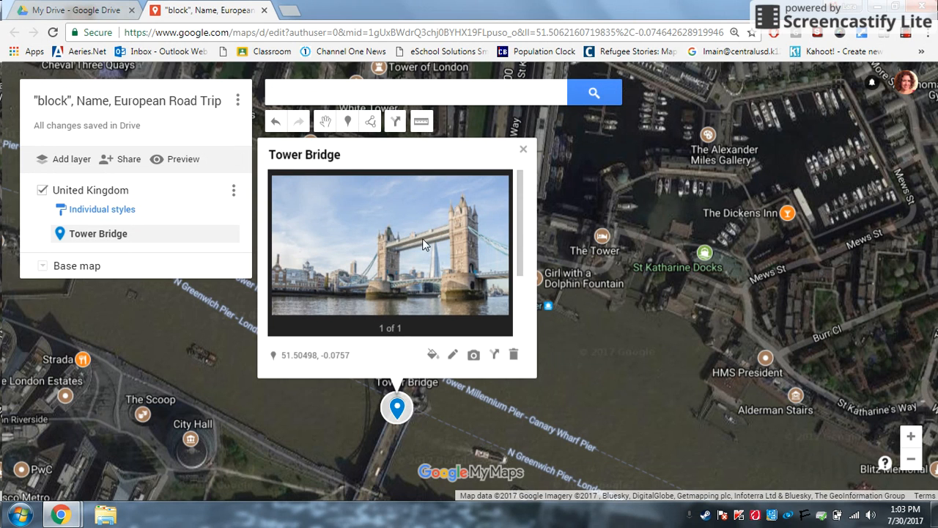
pyautogui.click(453, 356)
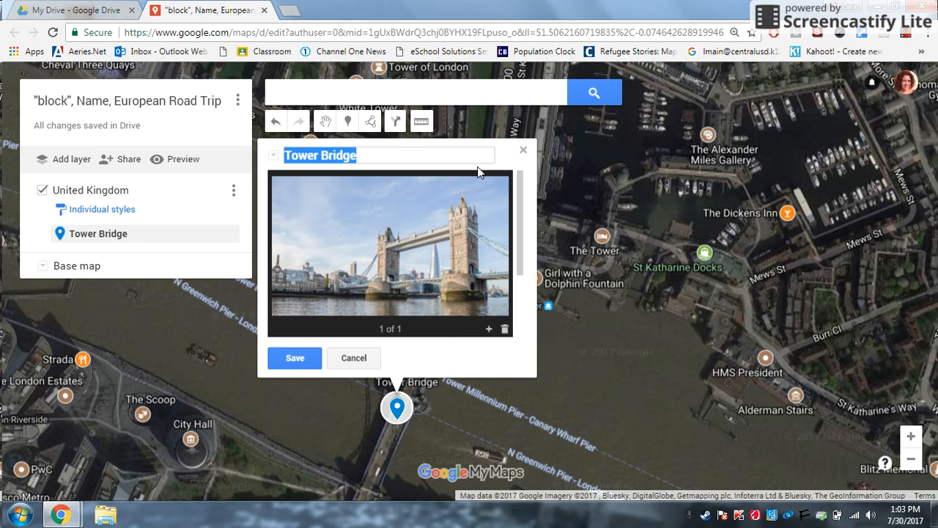
# Save the description 'Tower Bridge is an example of an exact location because it is found' on the pin.
pyautogui.scroll(-2, 516, 193)
pyautogui.click(340, 249)
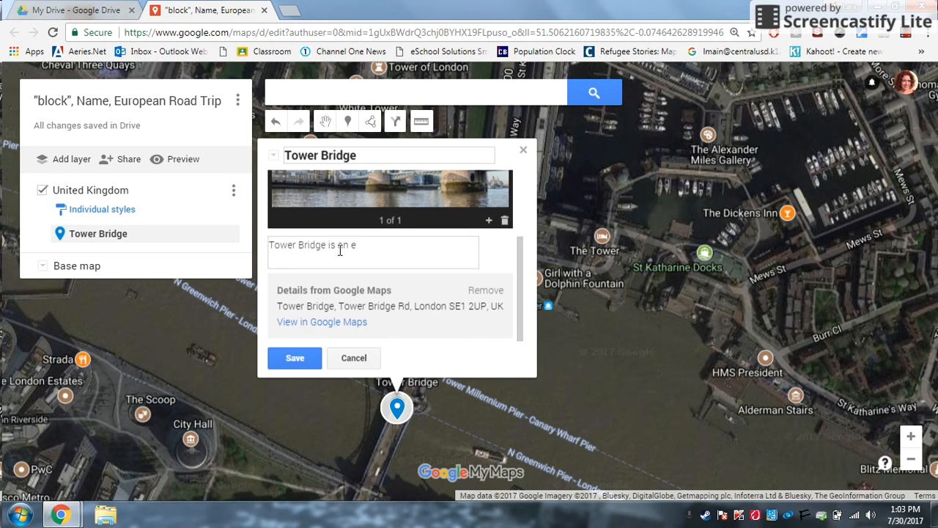
pyautogui.write('ample of an exact location because it is found')
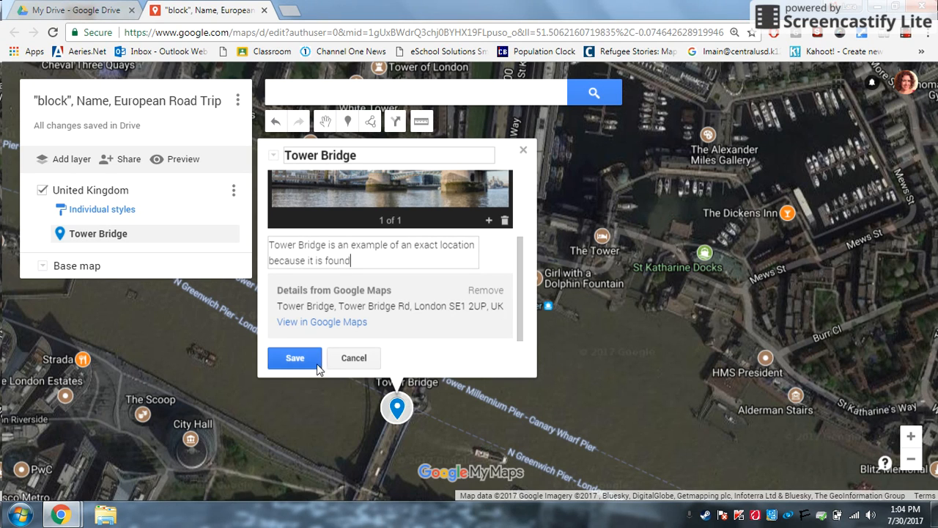
pyautogui.click(295, 359)
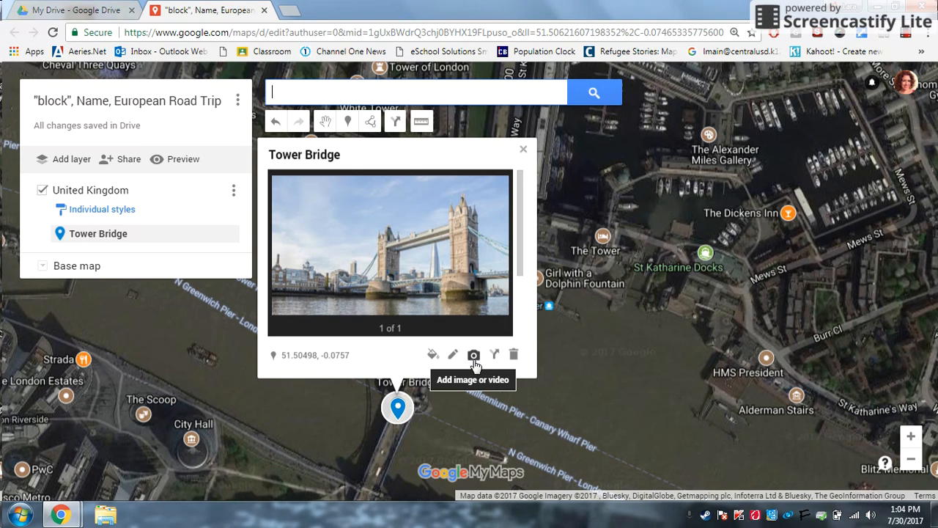
# Close the Tower Bridge card and zoom out until Britain, Belgium and Germany show.
pyautogui.click(523, 151)
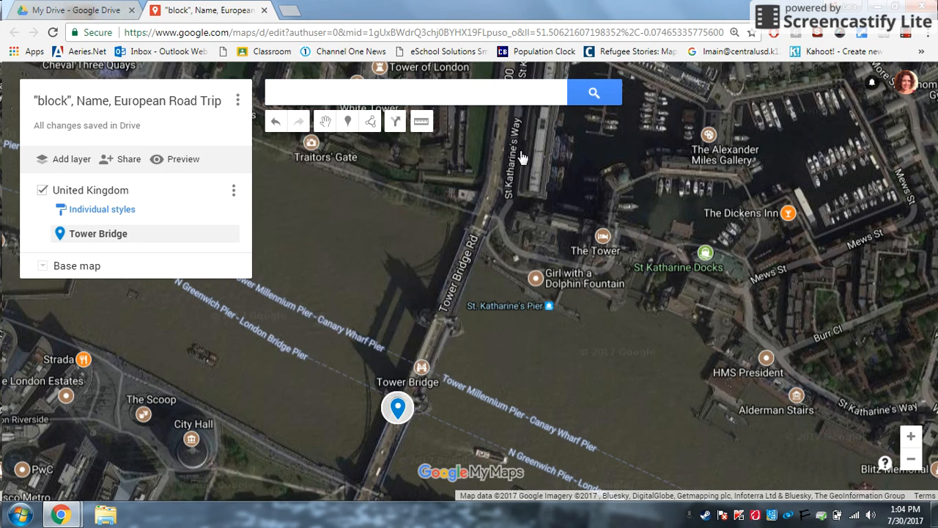
pyautogui.click(910, 462)
pyautogui.click(910, 465)
pyautogui.click(910, 465)
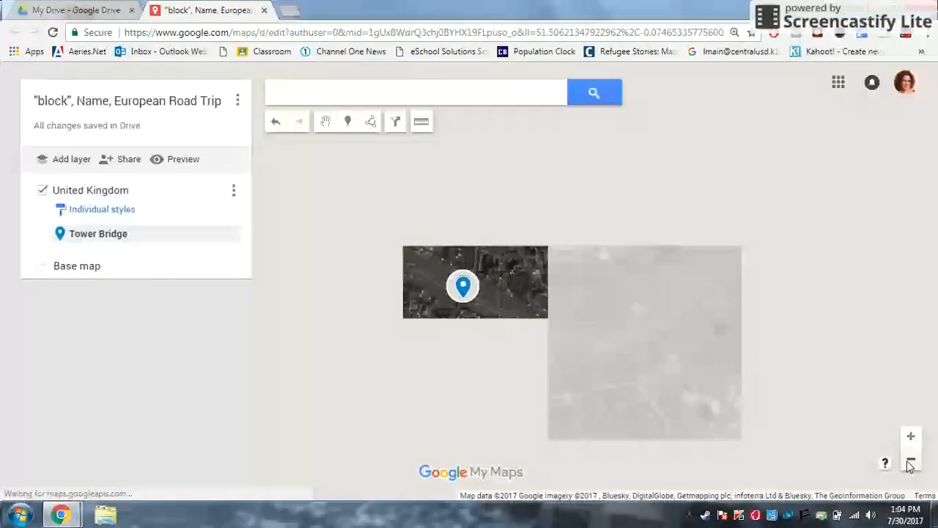
pyautogui.click(909, 464)
pyautogui.click(910, 464)
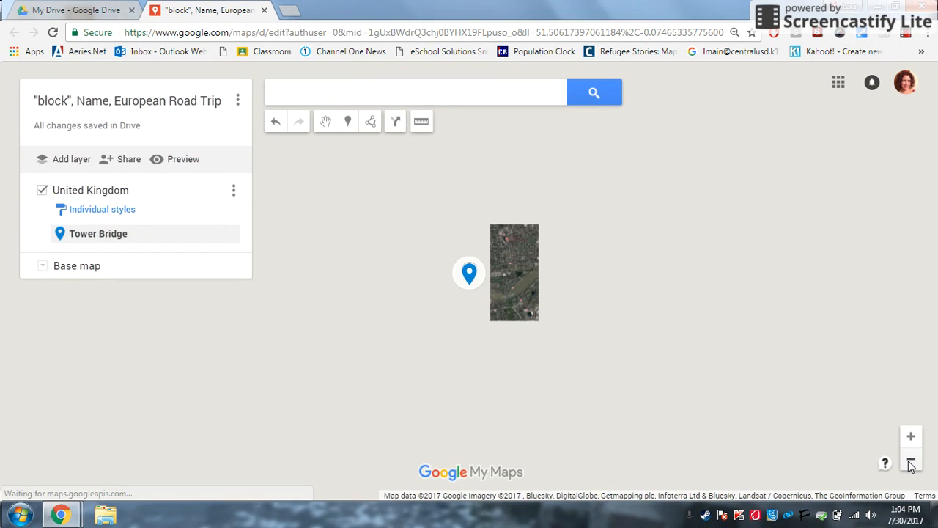
pyautogui.click(909, 465)
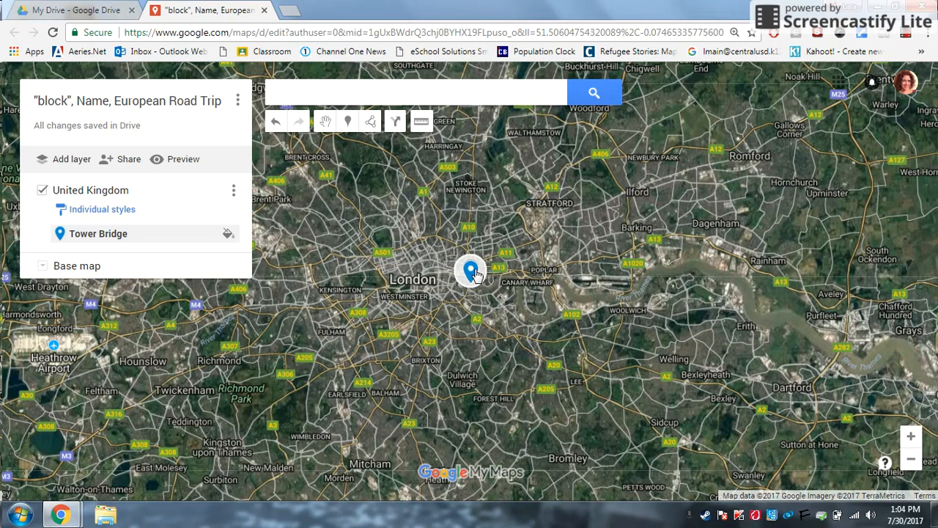
pyautogui.click(911, 460)
pyautogui.click(912, 461)
pyautogui.click(912, 460)
pyautogui.click(911, 460)
pyautogui.click(343, 89)
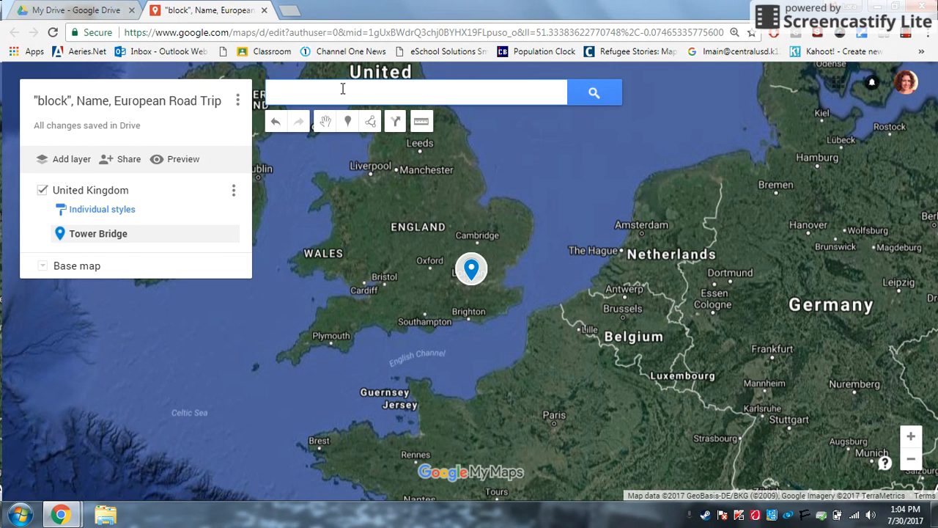
# Search 'Giants' and pin Giant's Causeway to the United Kingdom layer, then close its card.
pyautogui.write('Giants')
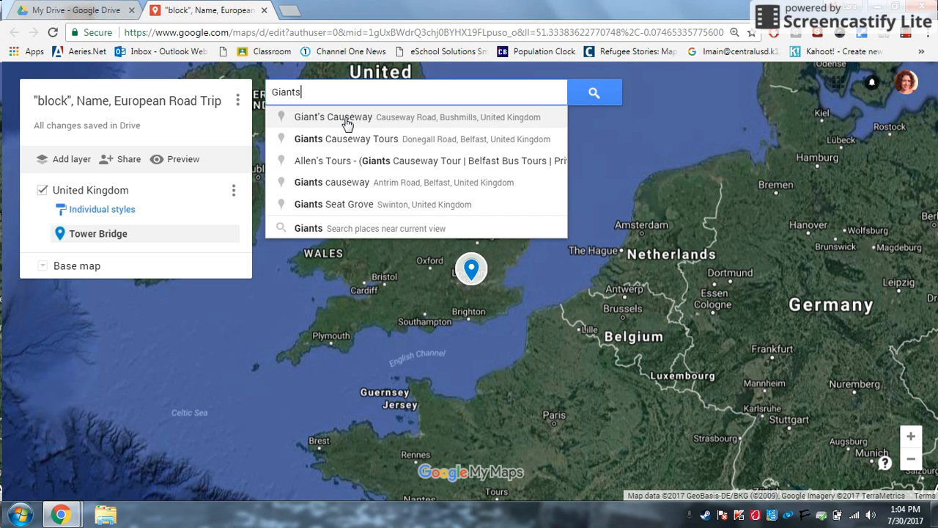
pyautogui.click(347, 119)
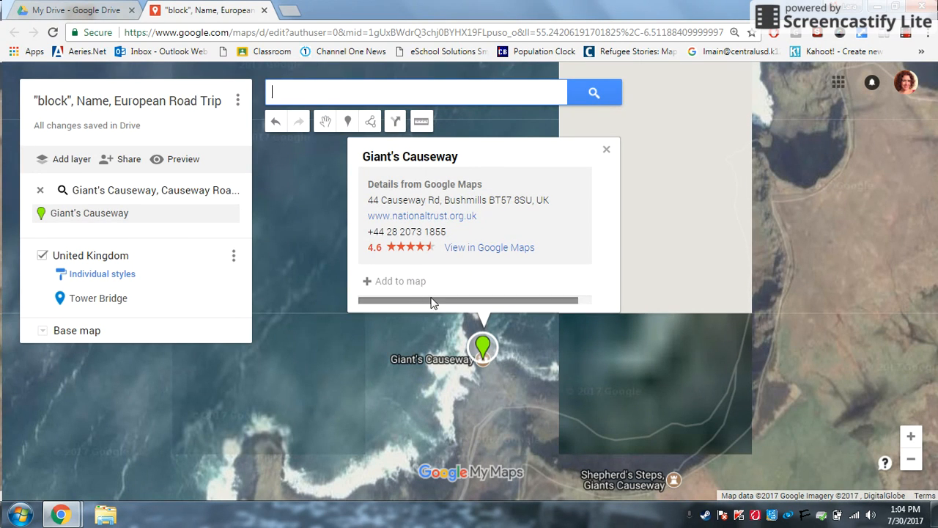
pyautogui.click(365, 285)
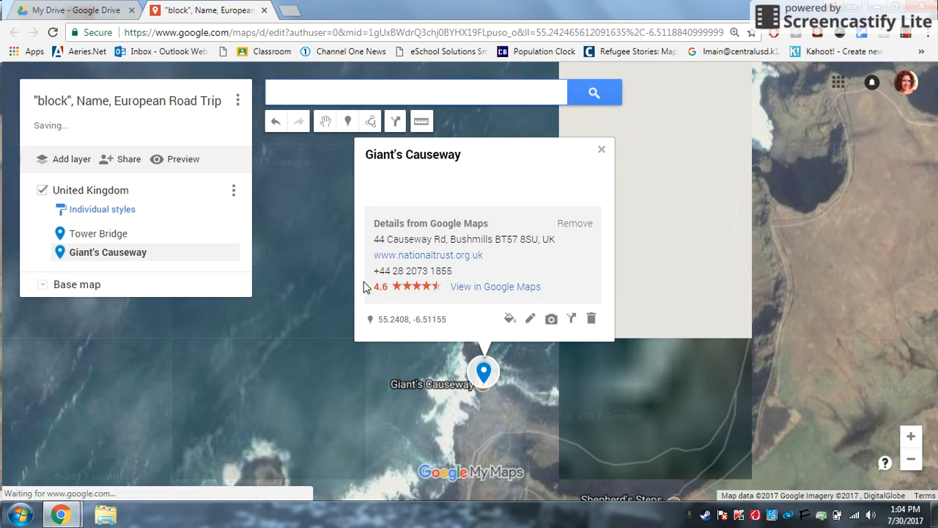
pyautogui.click(601, 149)
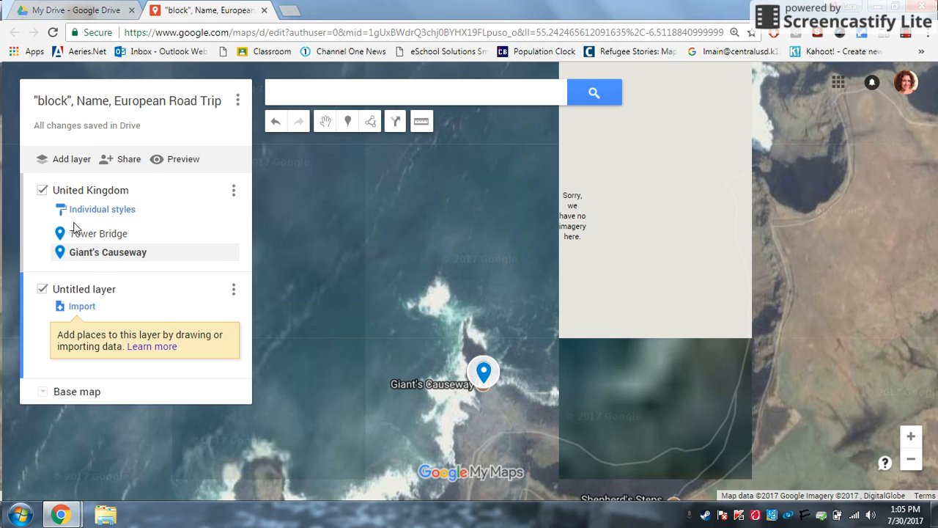
# Rename the new untitled layer to France.
pyautogui.click(104, 290)
pyautogui.write('France')
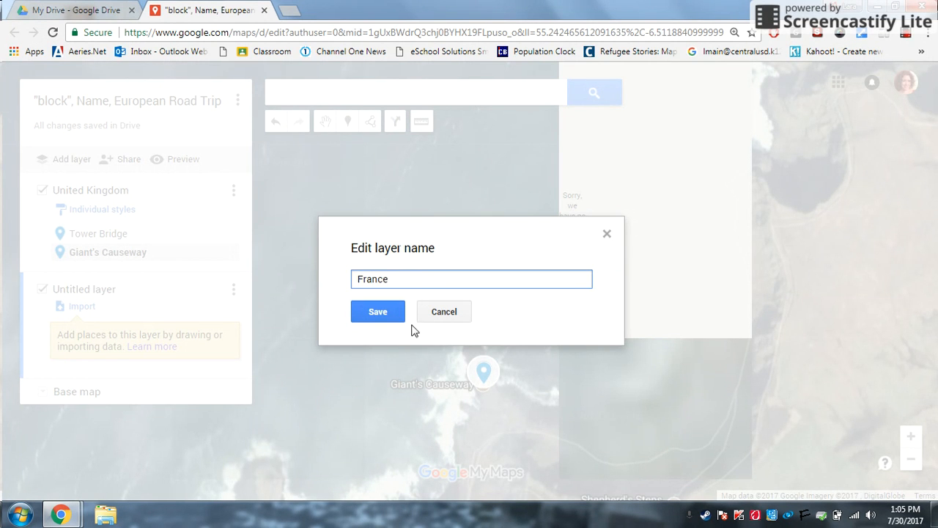
pyautogui.click(382, 314)
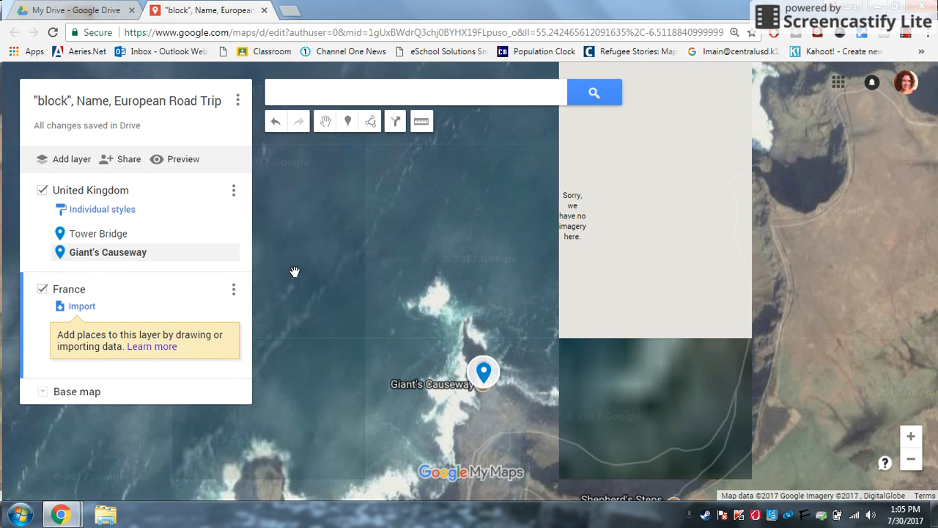
# Zoom out from Giant's Causeway to show Northern Ireland and Scotland.
pyautogui.scroll(-2, 294, 271)
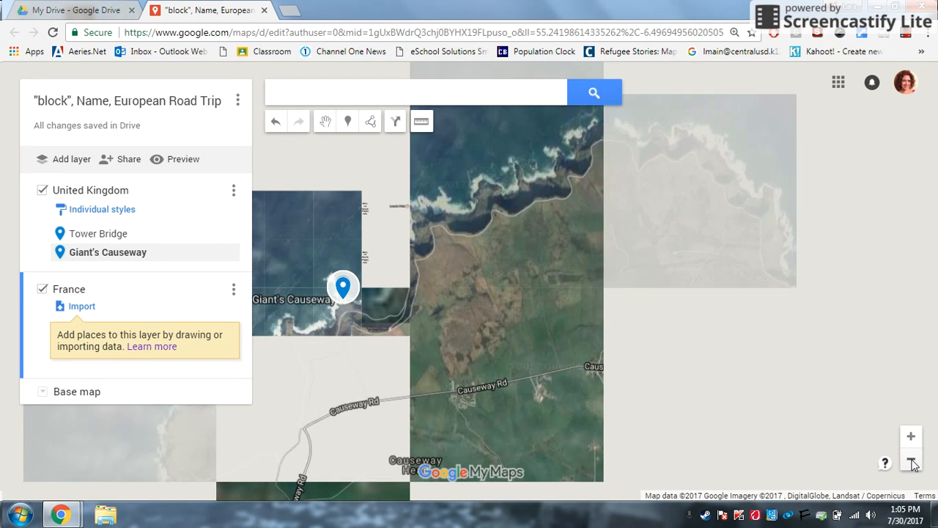
pyautogui.click(911, 463)
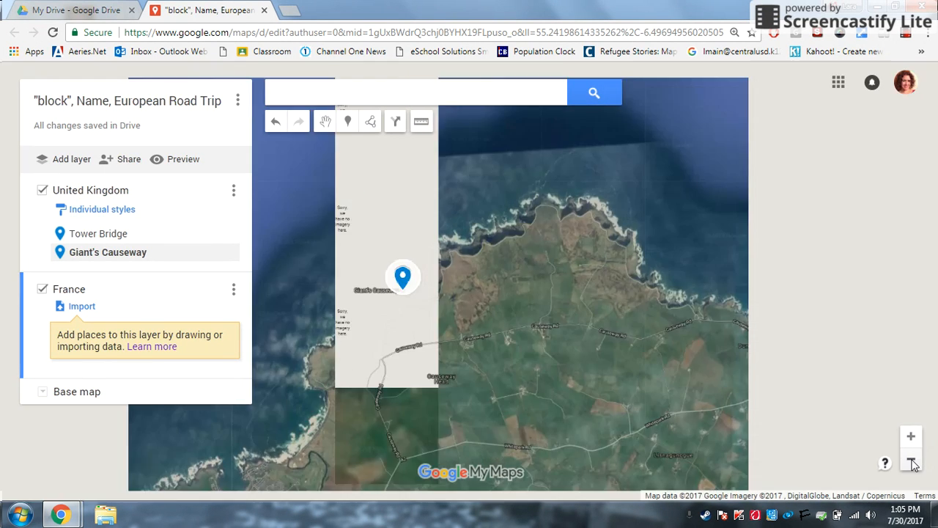
pyautogui.click(911, 463)
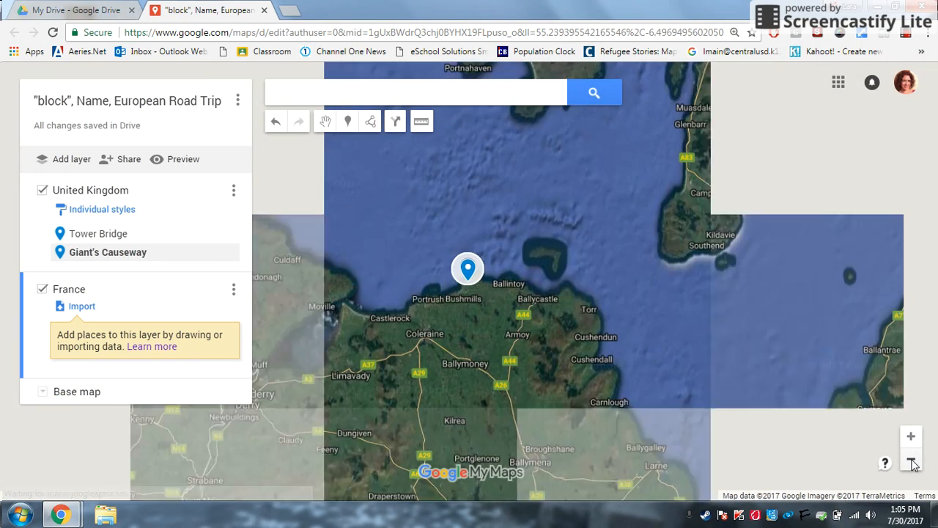
pyautogui.click(911, 463)
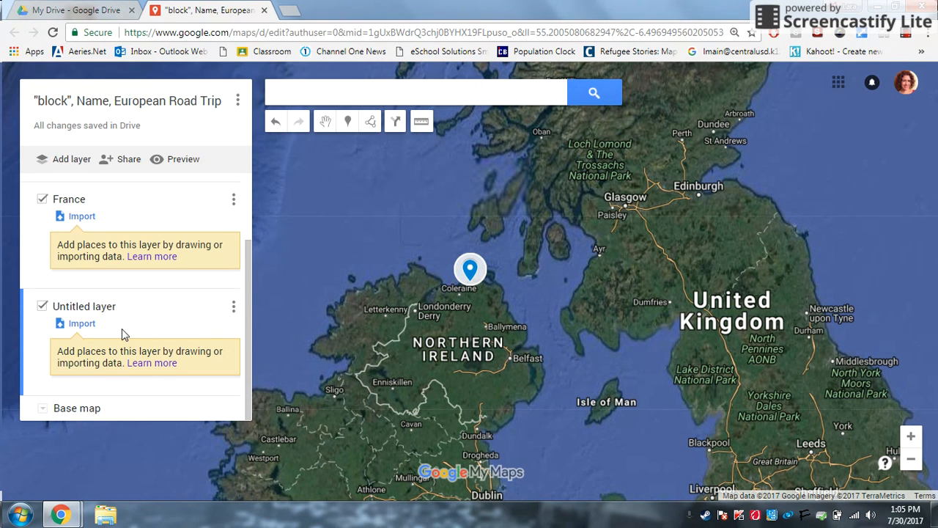
# Name the second untitled layer Germany.
pyautogui.click(110, 301)
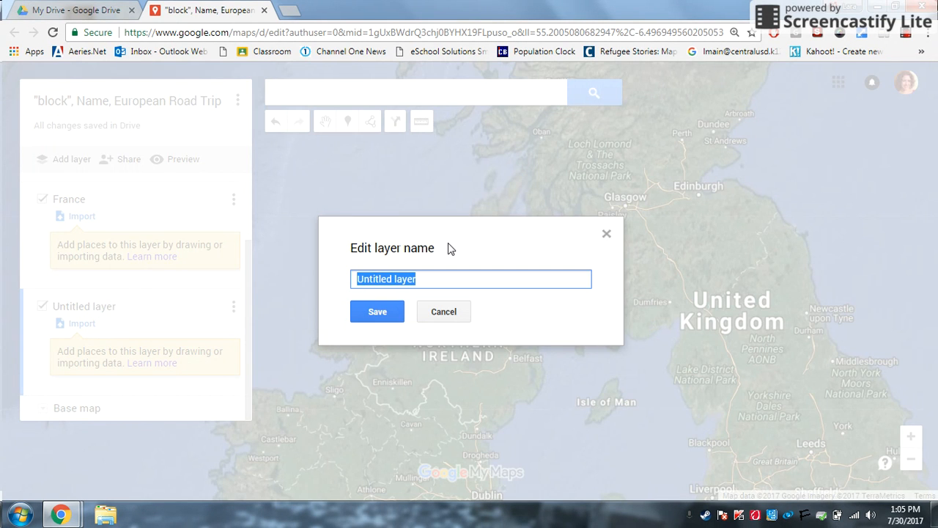
pyautogui.write('Germany')
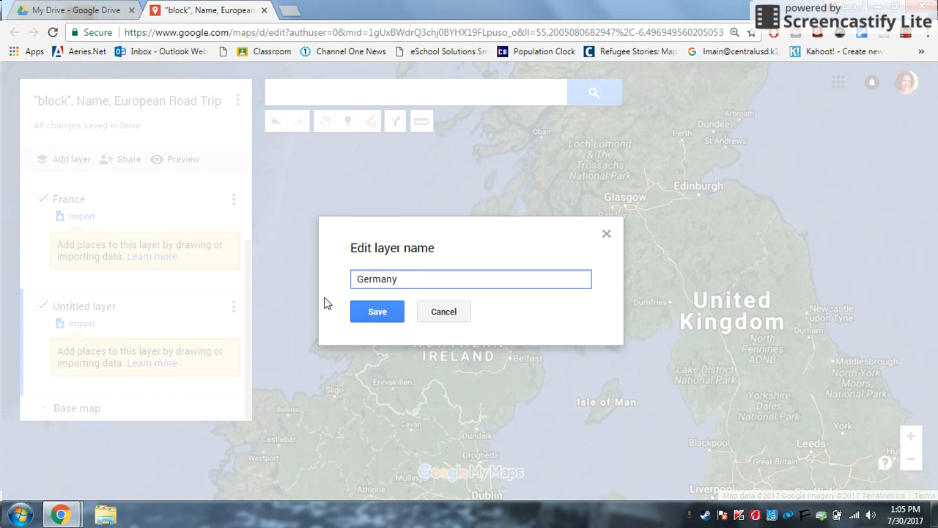
pyautogui.click(371, 309)
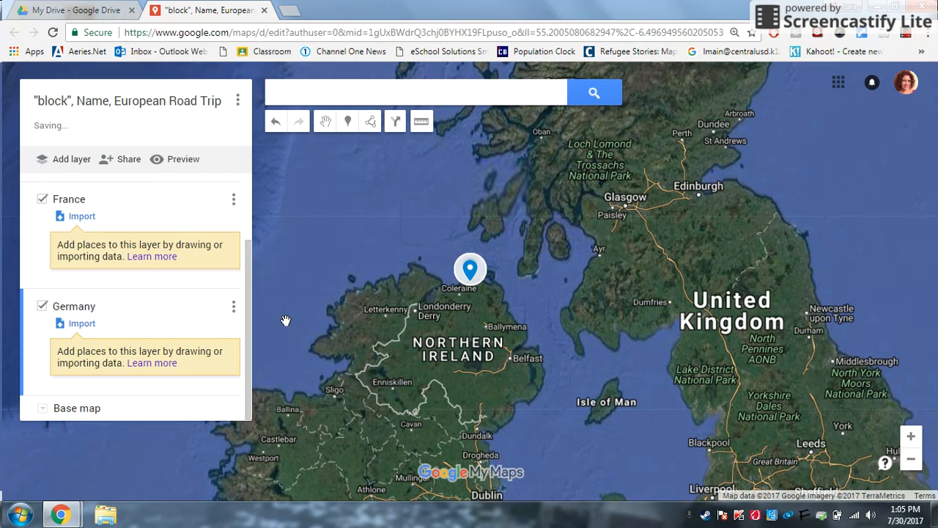
# Add a new layer and name it Spain.
pyautogui.click(70, 163)
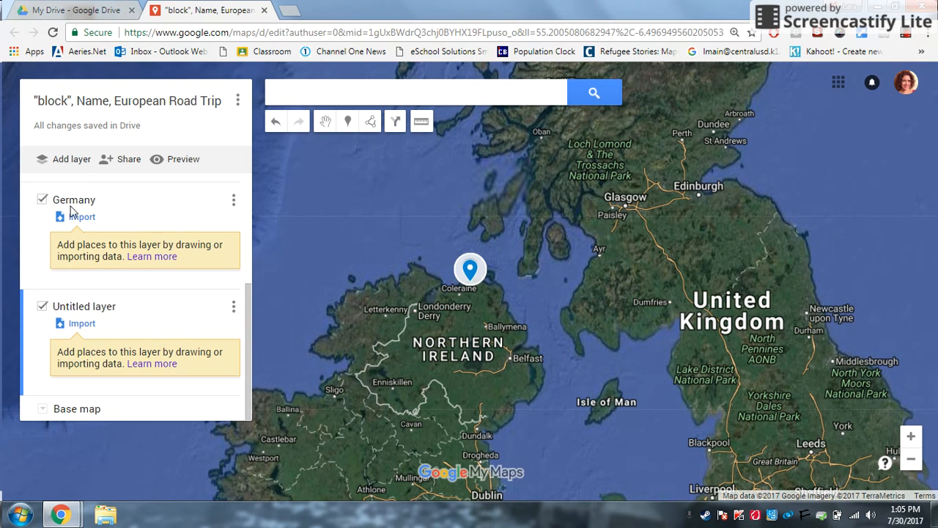
pyautogui.click(98, 308)
pyautogui.press('BackSpace')
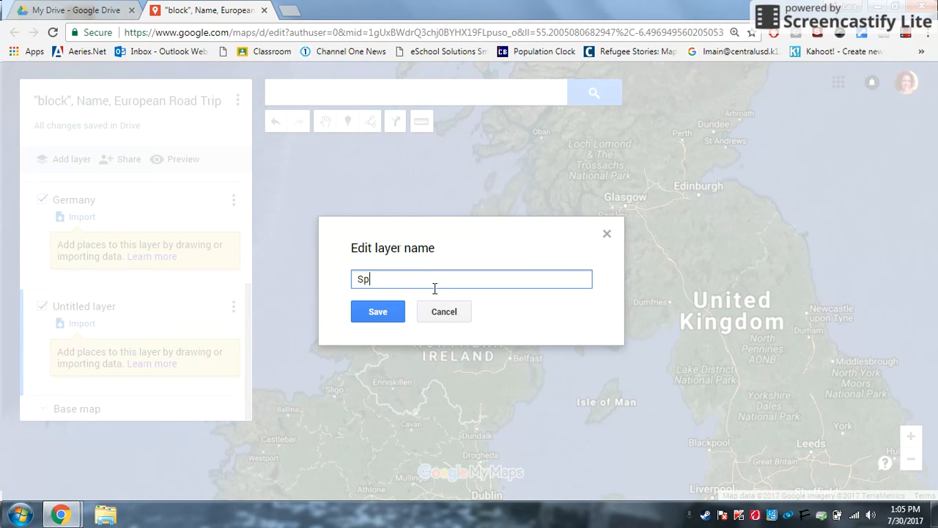
pyautogui.click(389, 313)
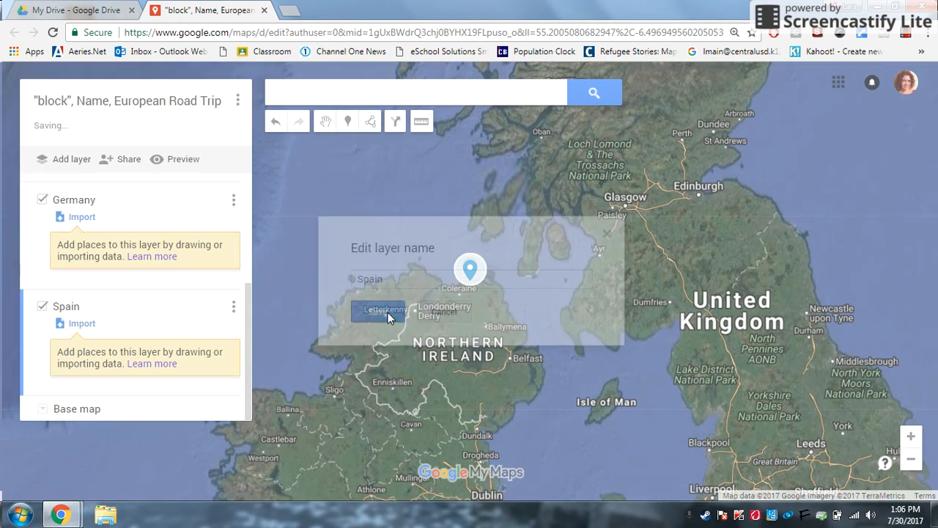
# Add another new layer and name it Italy.
pyautogui.click(80, 162)
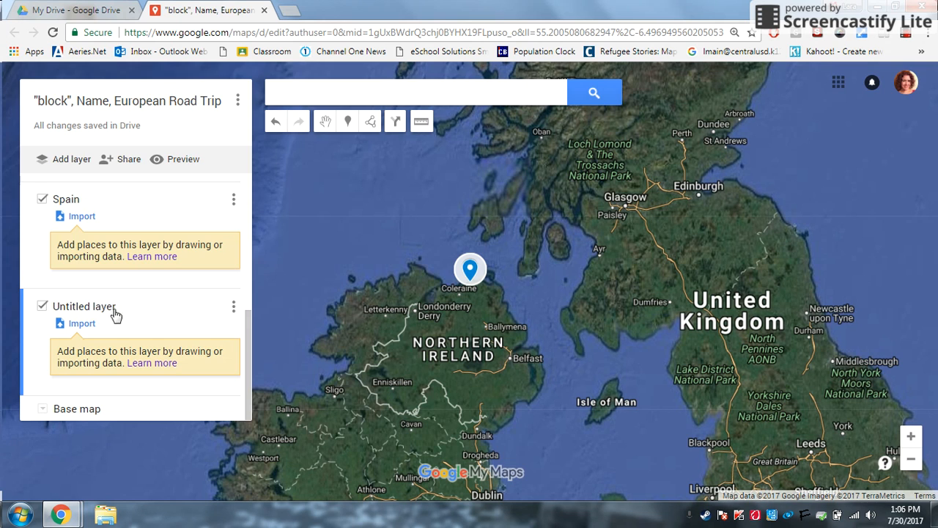
pyautogui.click(92, 307)
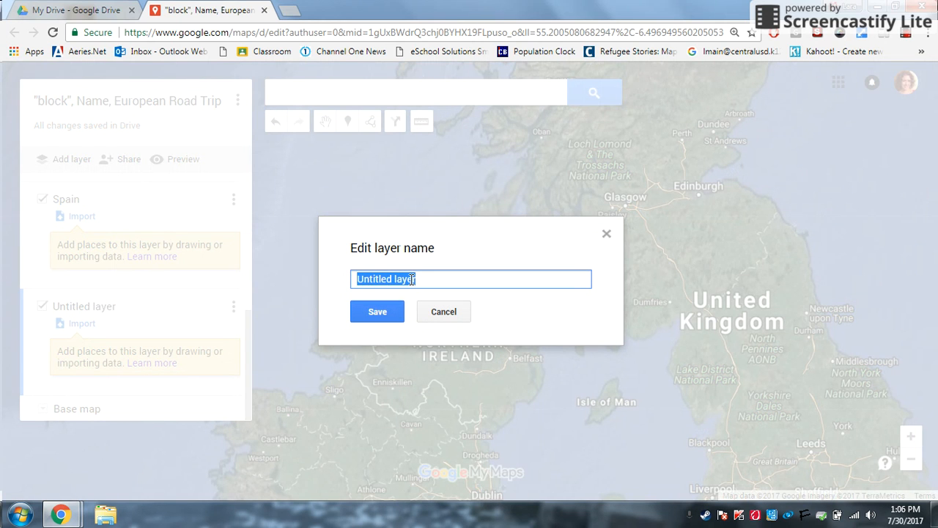
pyautogui.press('BackSpace')
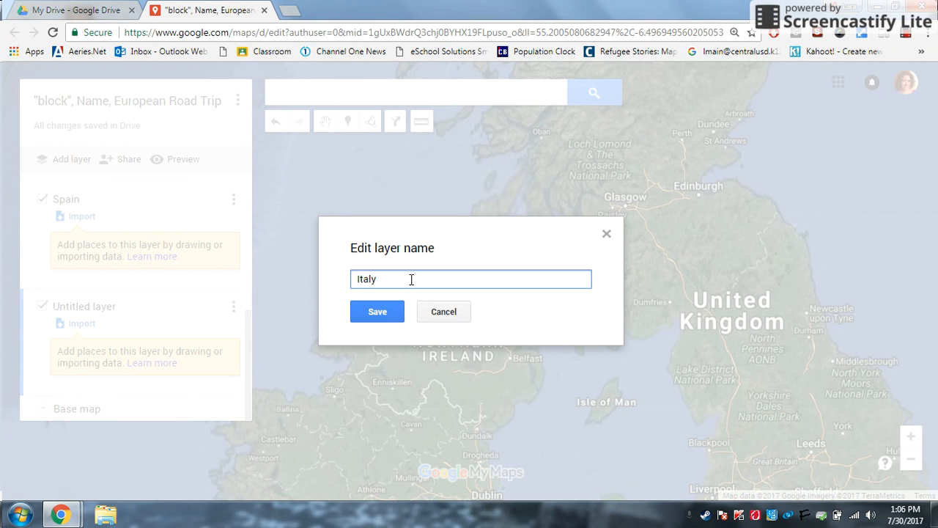
pyautogui.click(388, 311)
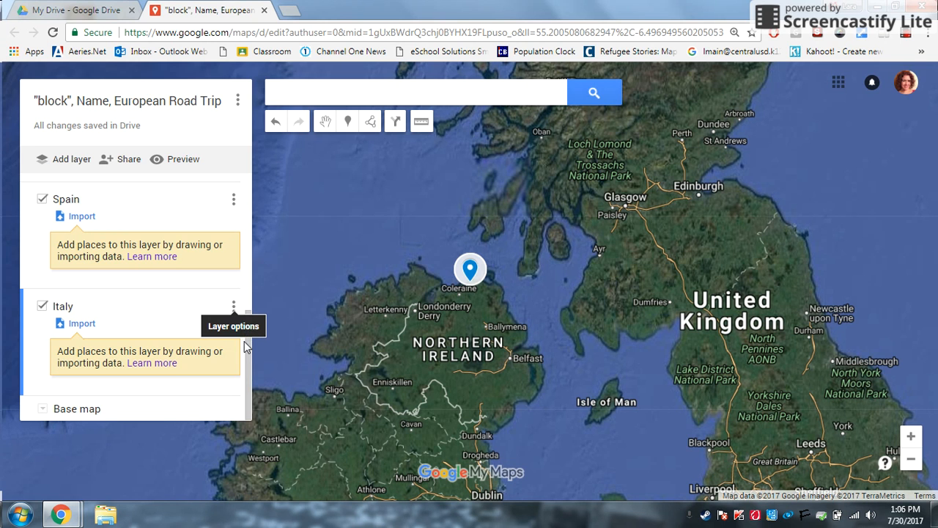
# Pan the map from the UK east and south to bring France into view.
pyautogui.moveTo(246, 340); pyautogui.dragTo(267, 206)
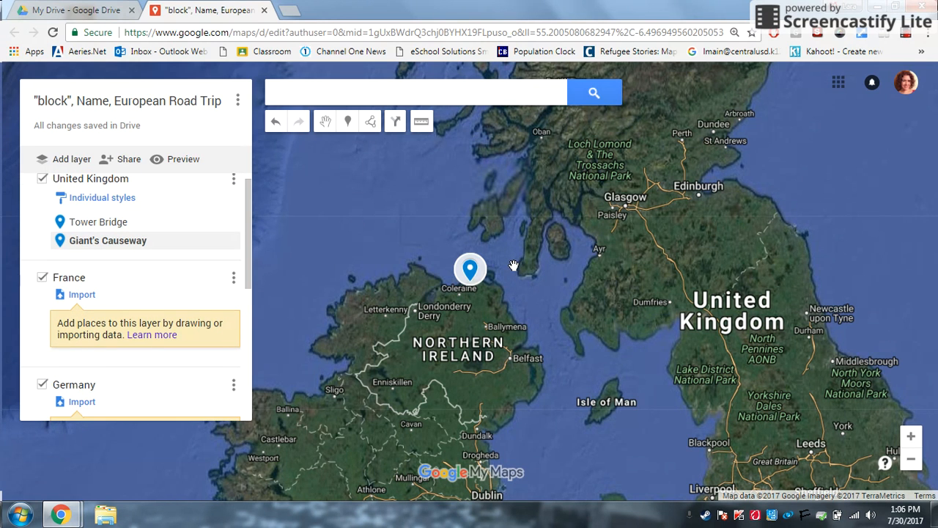
pyautogui.scroll(-1, 513, 265)
pyautogui.moveTo(515, 293); pyautogui.dragTo(386, 232)
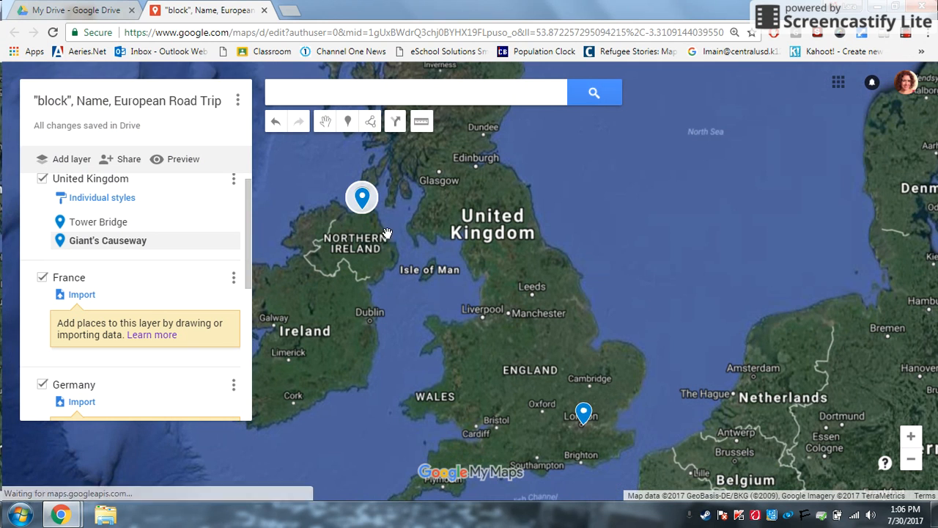
pyautogui.moveTo(590, 349); pyautogui.dragTo(480, 316)
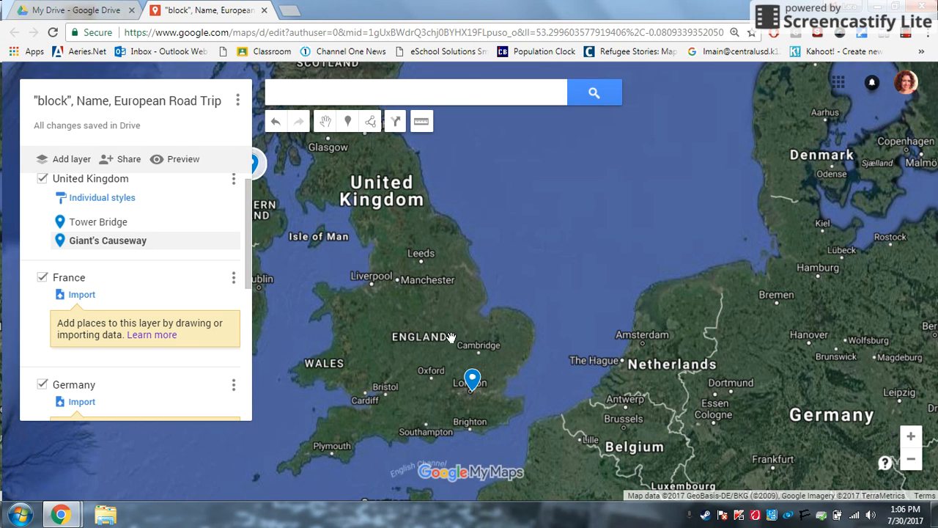
pyautogui.moveTo(617, 376); pyautogui.dragTo(566, 177)
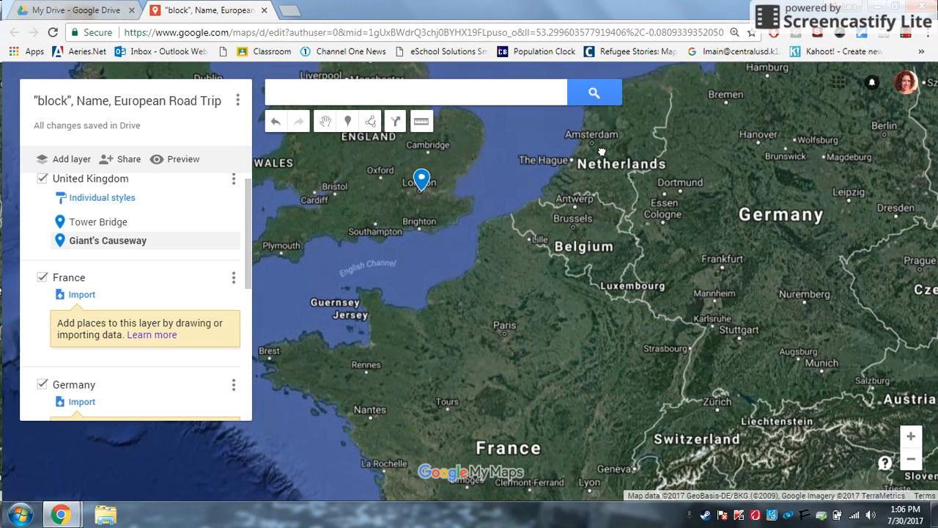
# Open Giant's Causeway's details card and leave France as the active layer.
pyautogui.click(102, 301)
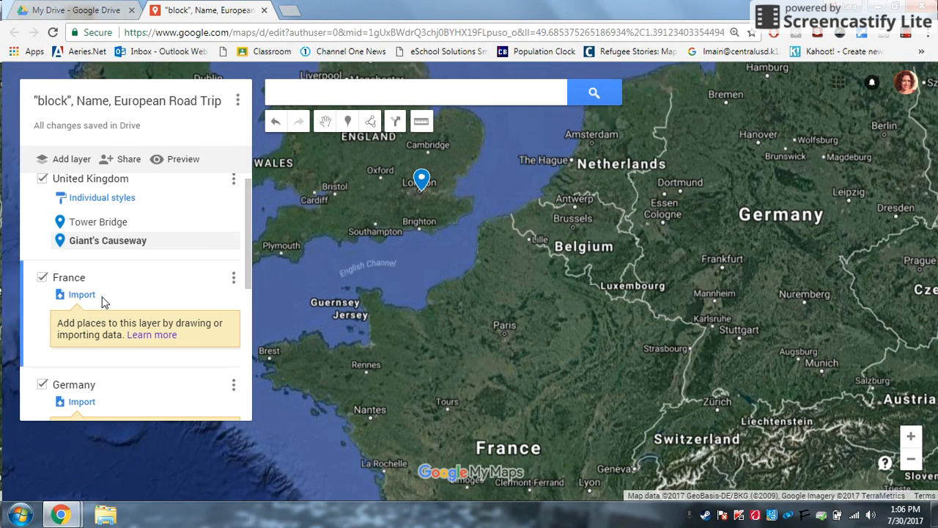
pyautogui.click(29, 222)
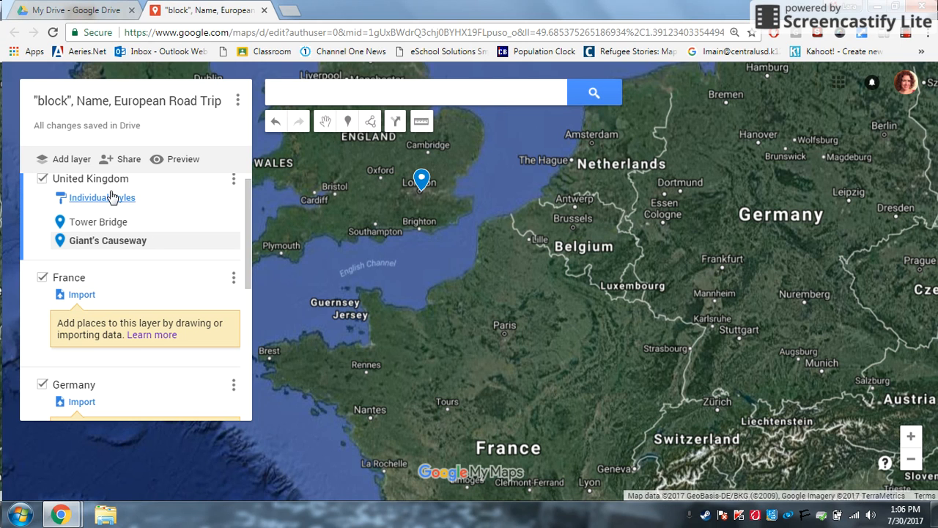
pyautogui.click(23, 304)
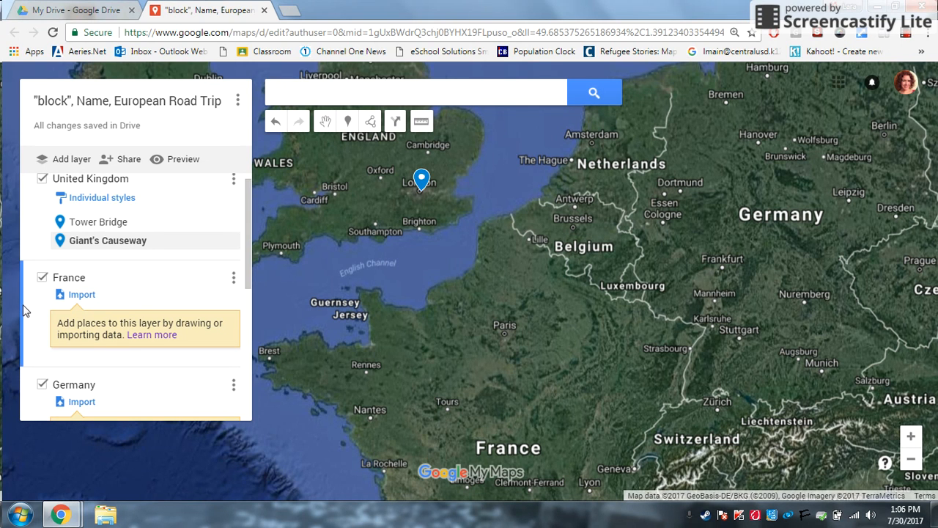
pyautogui.click(88, 244)
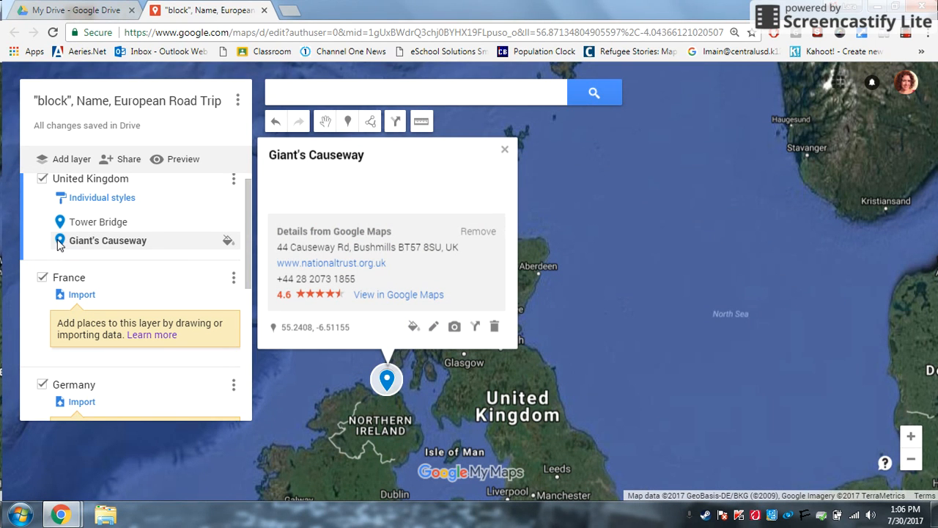
pyautogui.click(26, 325)
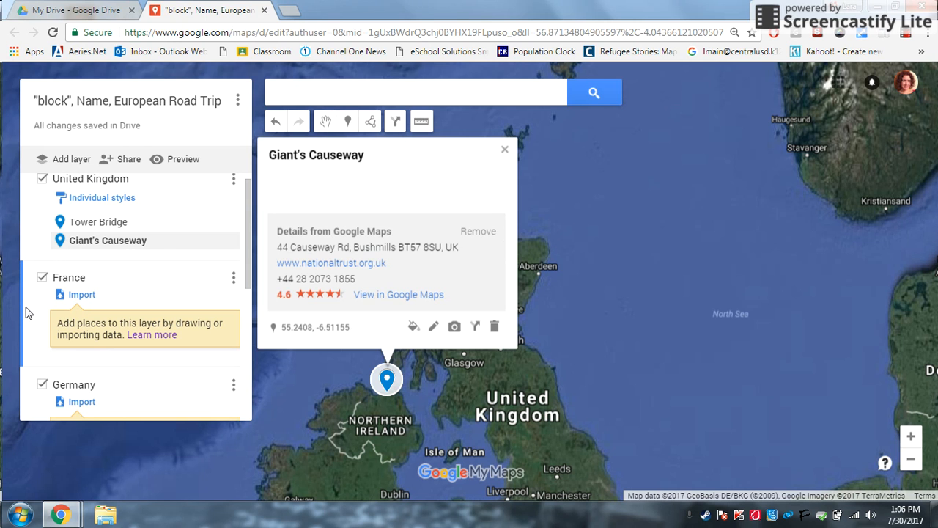
# Search for Paris, France and add it to the France layer.
pyautogui.moveTo(701, 394); pyautogui.dragTo(651, 297)
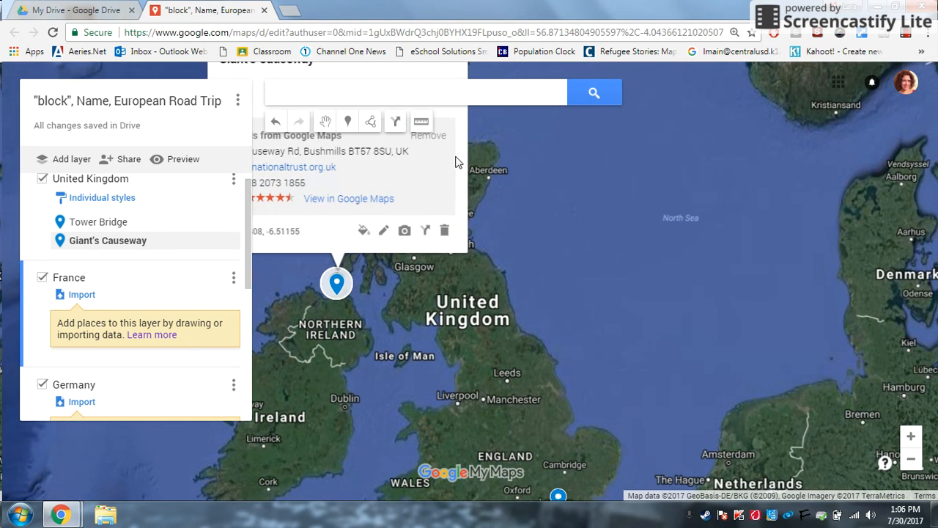
pyautogui.click(395, 93)
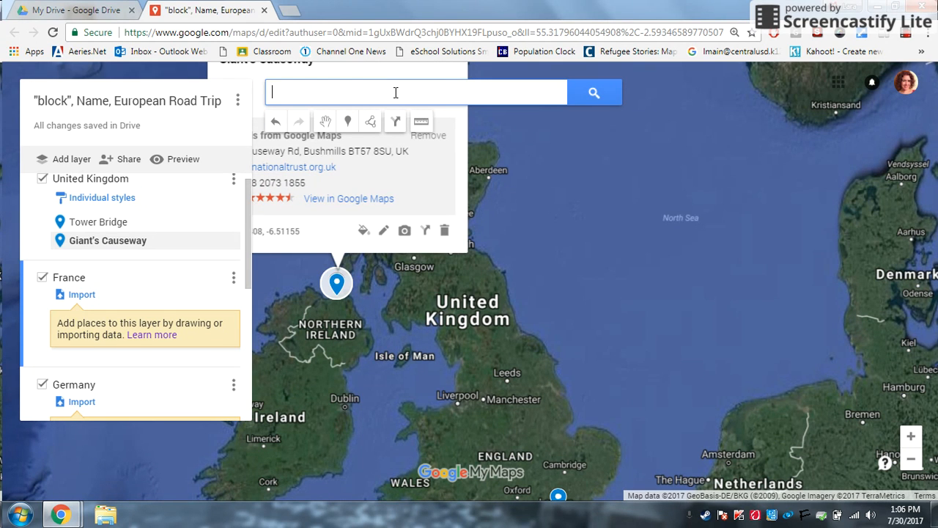
pyautogui.write('Paris')
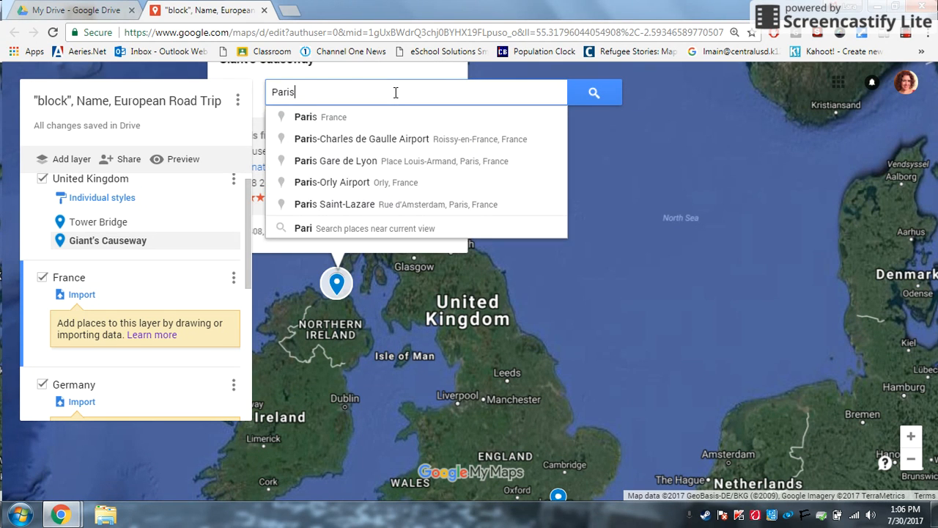
pyautogui.click(337, 120)
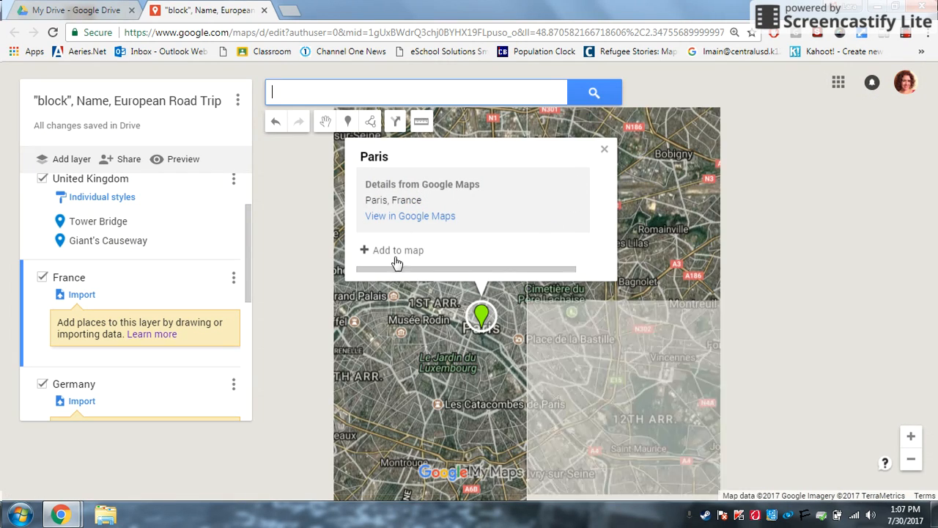
pyautogui.click(400, 251)
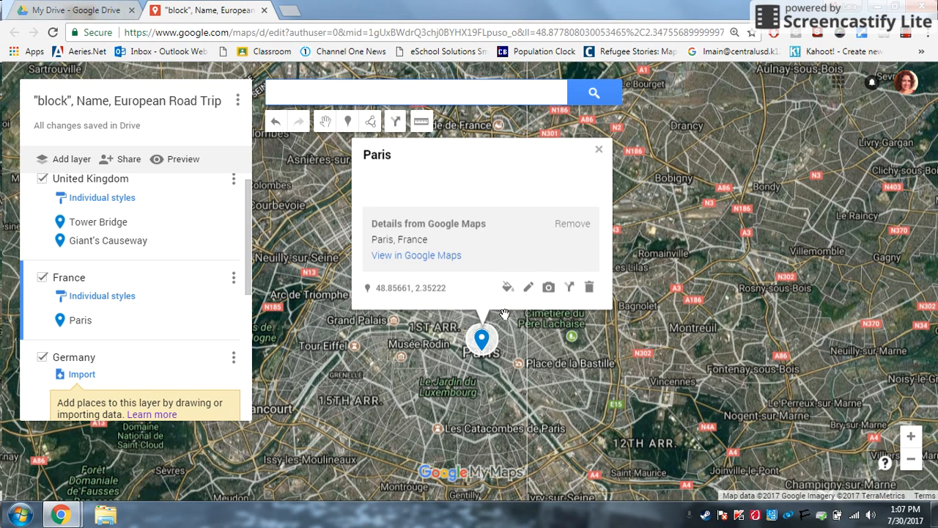
pyautogui.click(599, 149)
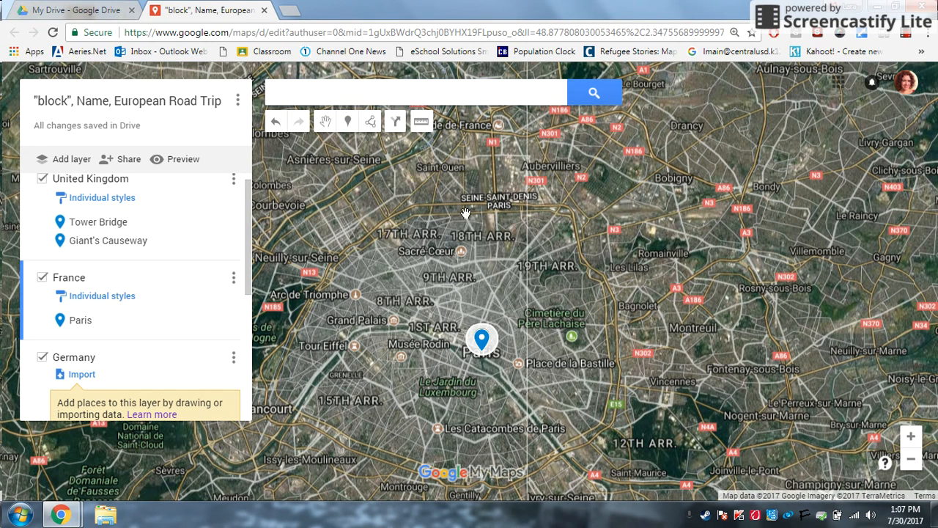
pyautogui.click(361, 94)
# Search for Berlin, Germany and add it to the map.
pyautogui.write('Berlin')
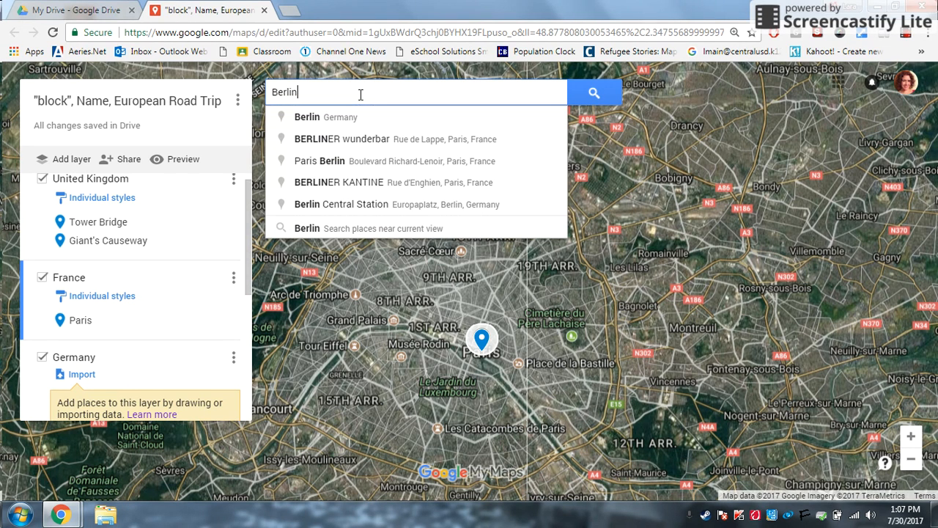
pyautogui.click(326, 122)
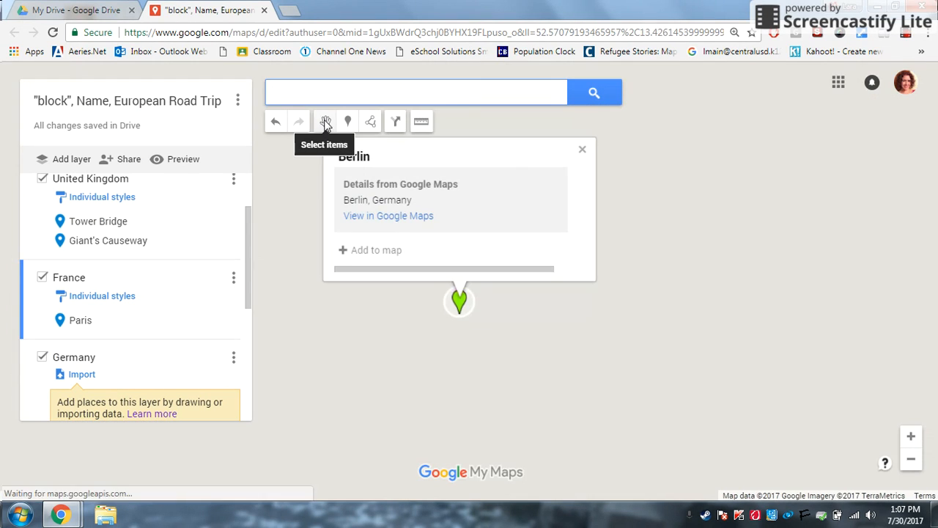
pyautogui.click(376, 250)
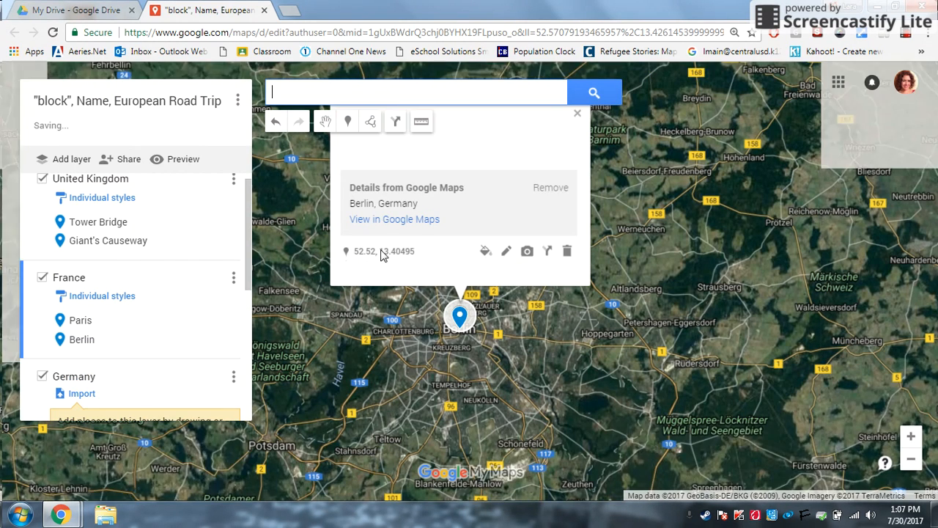
# Search for Rome, Italy and add it to the map.
pyautogui.click(313, 92)
pyautogui.write('Ro')
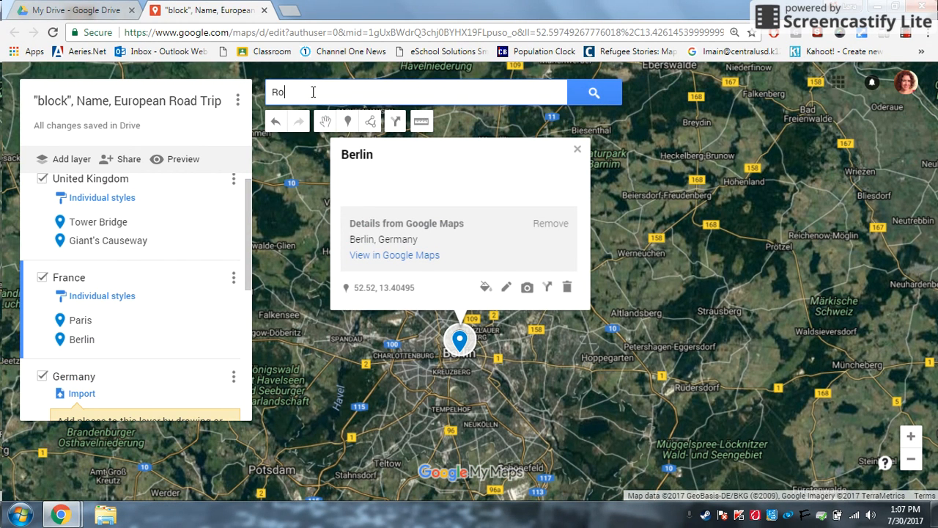
pyautogui.write('me')
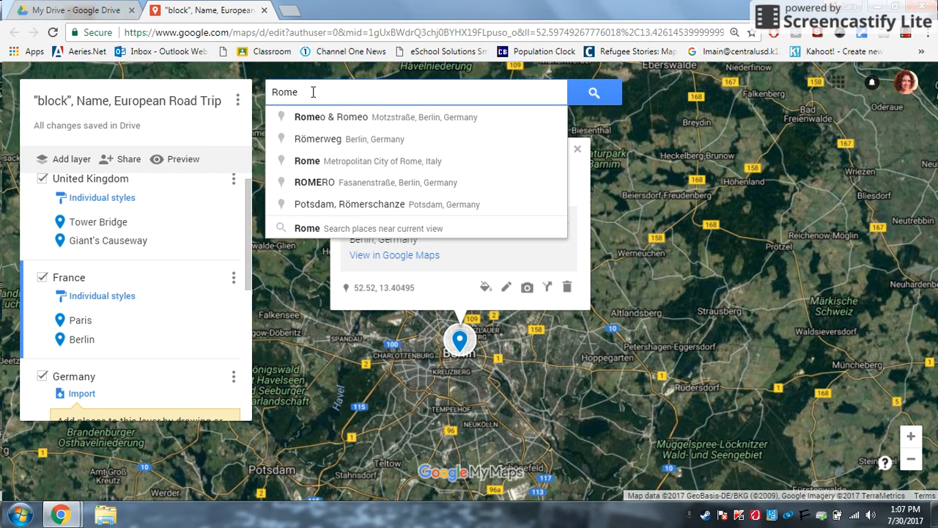
pyautogui.click(307, 161)
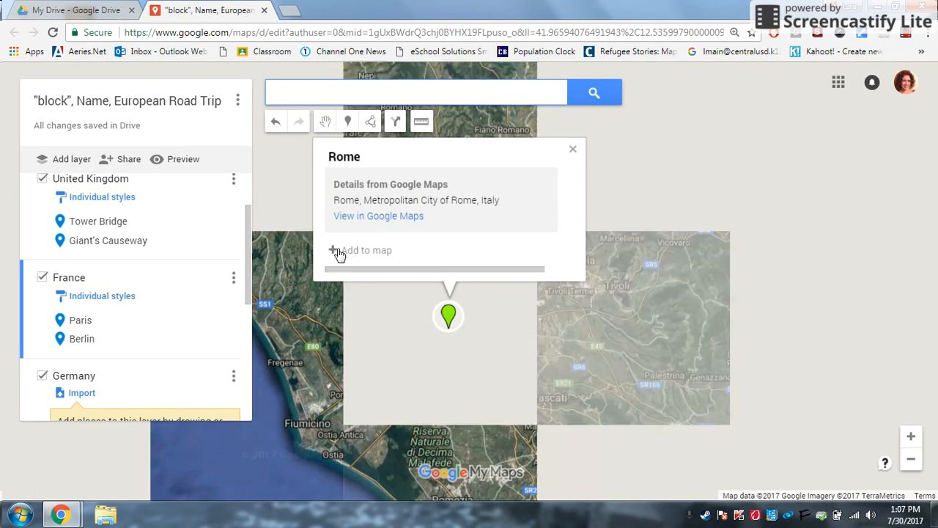
pyautogui.click(344, 249)
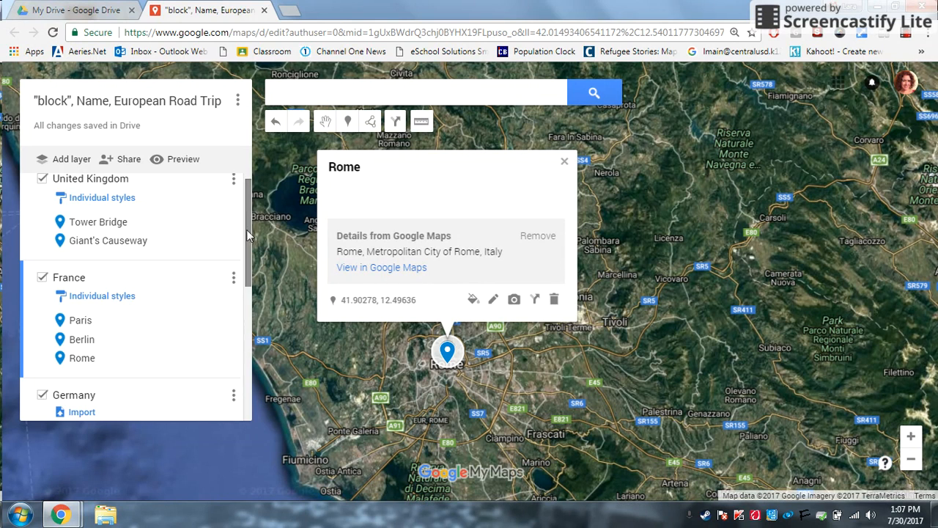
# Drag the Berlin place into the Germany layer.
pyautogui.moveTo(247, 229); pyautogui.dragTo(253, 287)
pyautogui.click(22, 310)
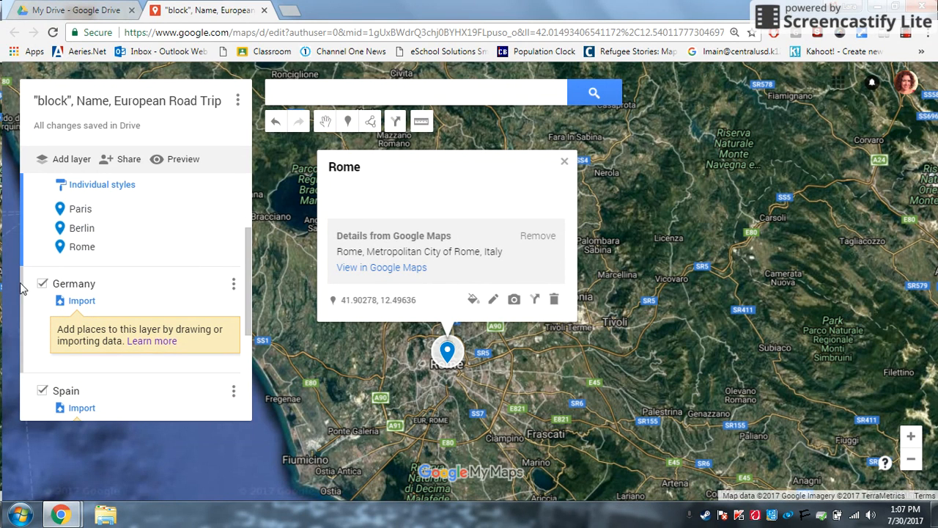
pyautogui.click(73, 227)
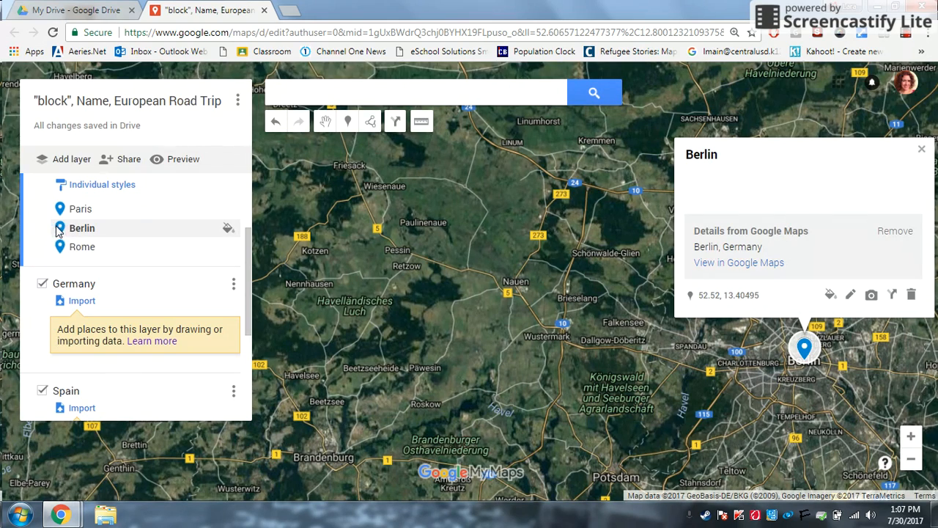
pyautogui.moveTo(59, 230); pyautogui.dragTo(43, 316)
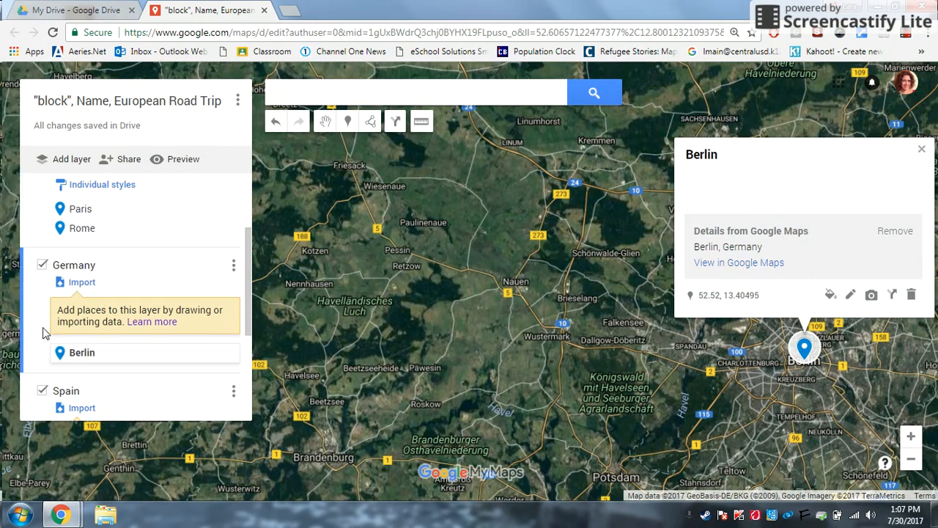
pyautogui.moveTo(45, 349); pyautogui.dragTo(77, 308)
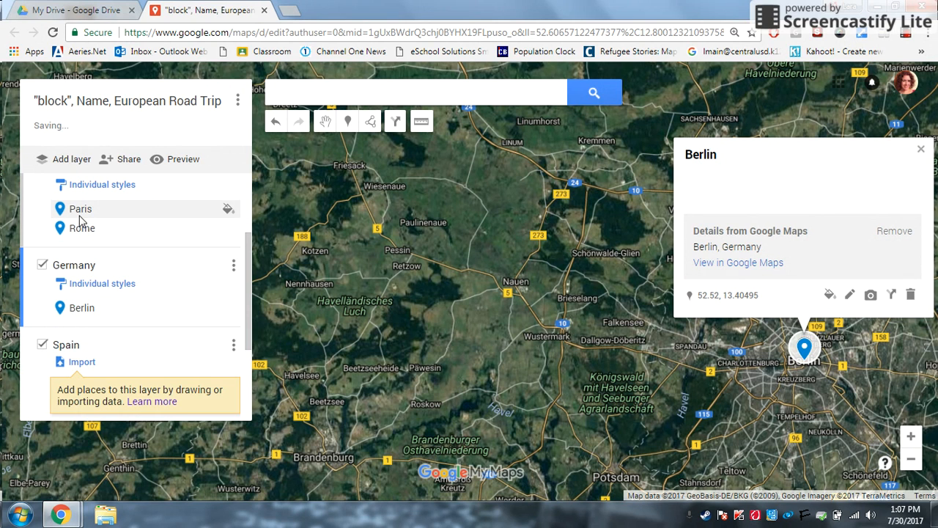
# Drag the Rome place into the Italy layer.
pyautogui.click(66, 230)
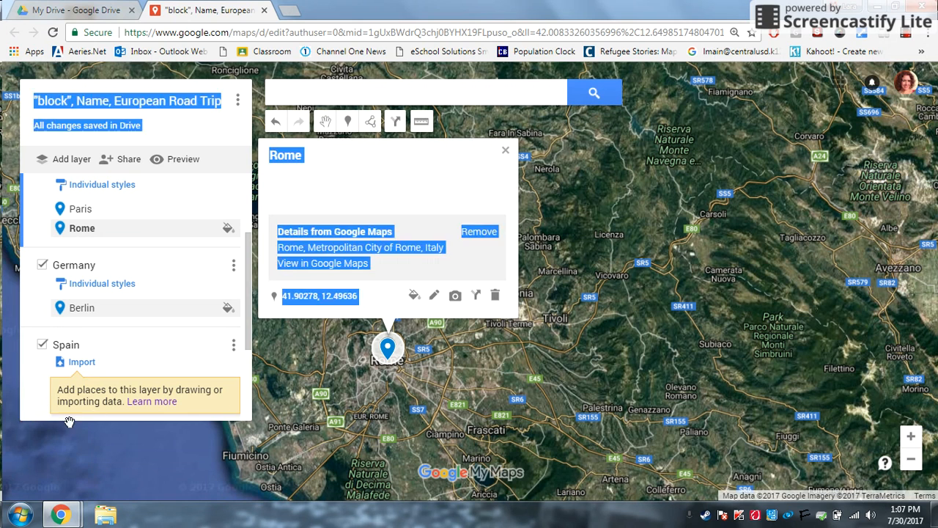
pyautogui.scroll(-2, 106, 374)
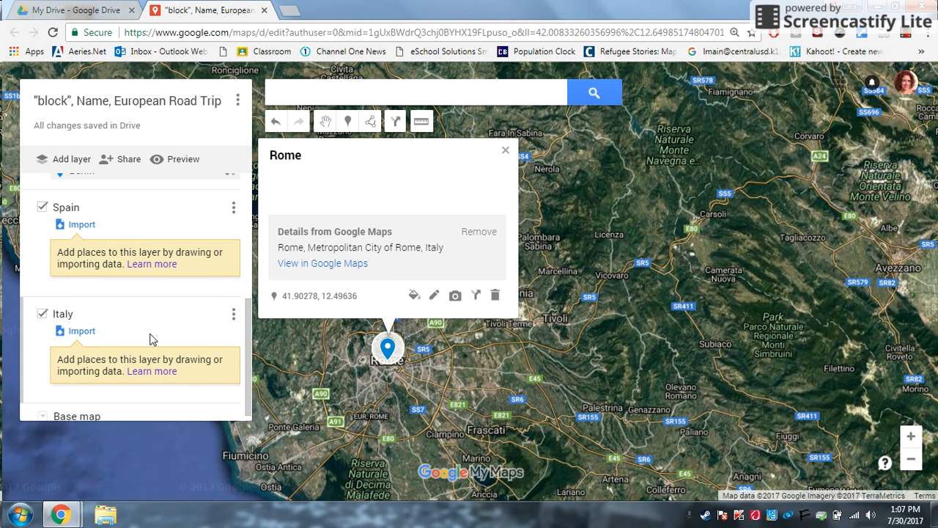
pyautogui.moveTo(247, 343); pyautogui.dragTo(246, 320)
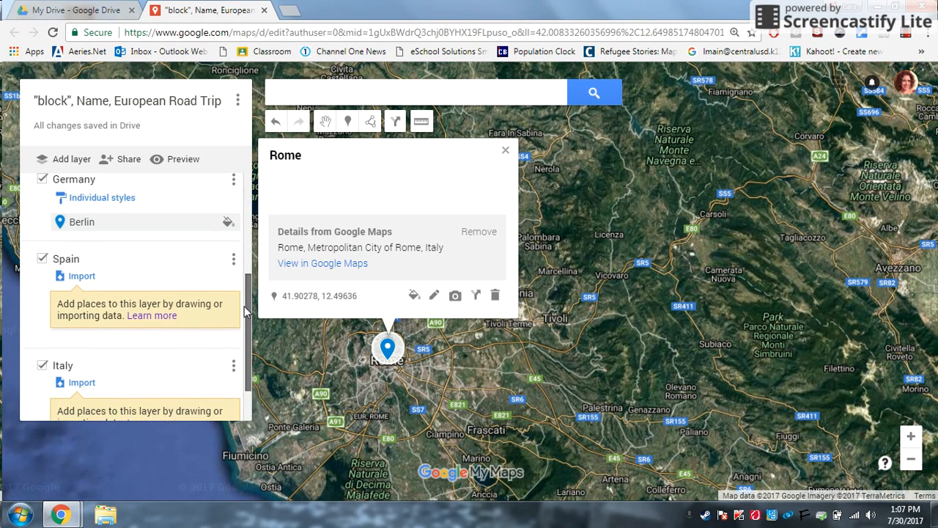
pyautogui.scroll(1, 76, 207)
pyautogui.moveTo(76, 207); pyautogui.dragTo(79, 344)
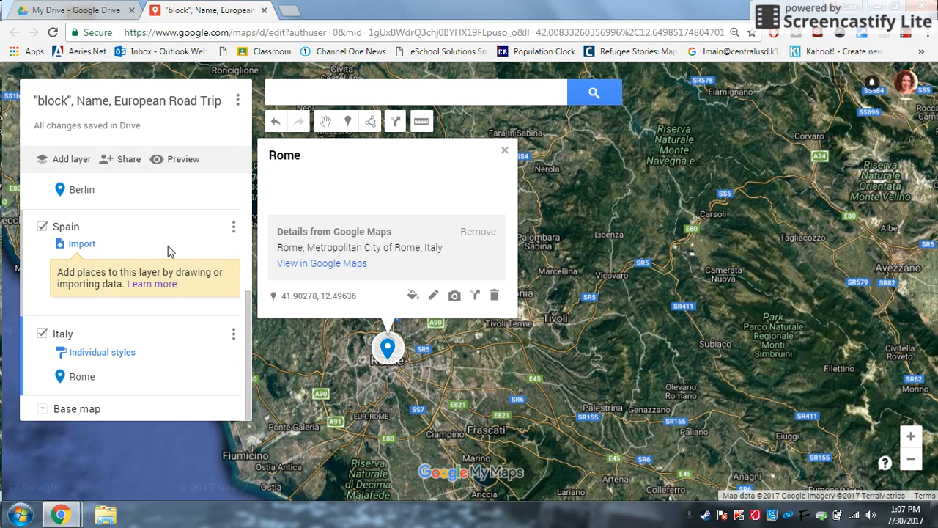
# Close Rome's details card and zoom out from Italy to a wider view of Europe.
pyautogui.click(504, 150)
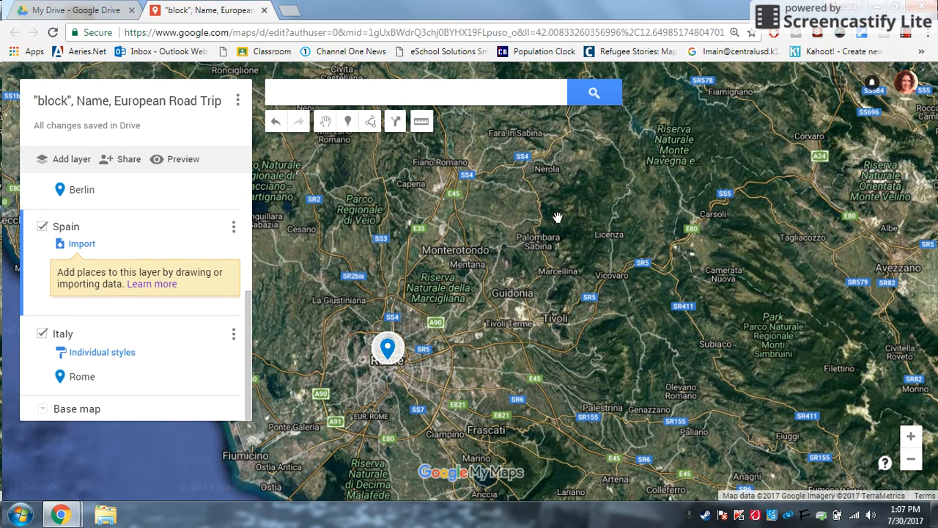
pyautogui.moveTo(557, 380); pyautogui.dragTo(722, 145)
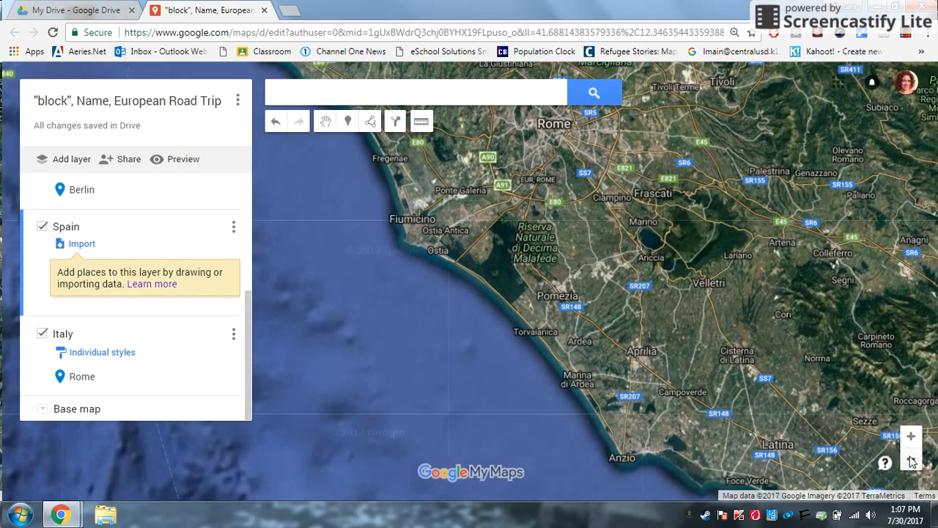
pyautogui.click(911, 460)
pyautogui.click(911, 467)
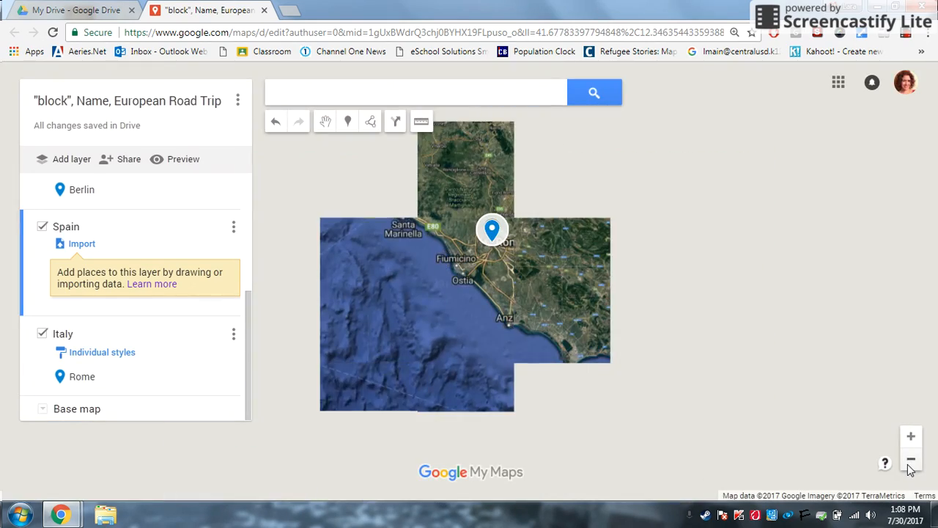
pyautogui.click(909, 467)
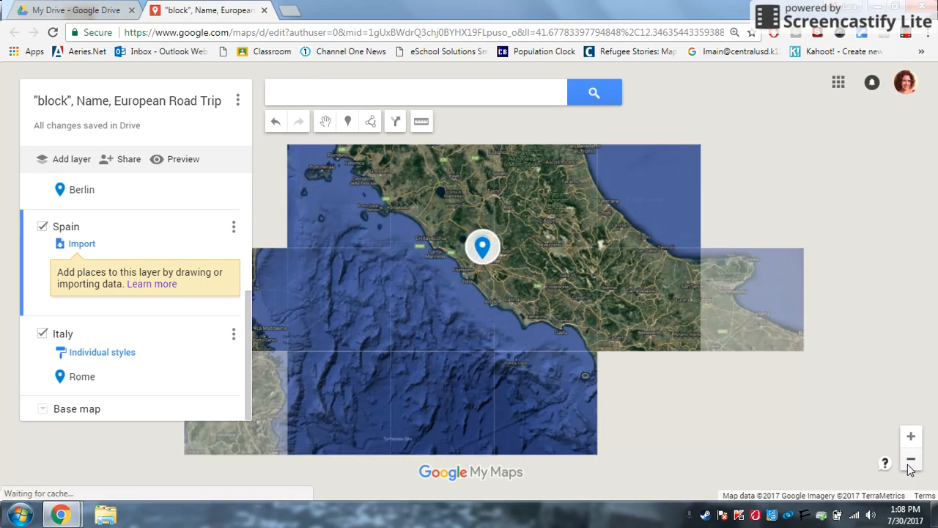
pyautogui.click(910, 462)
pyautogui.click(911, 462)
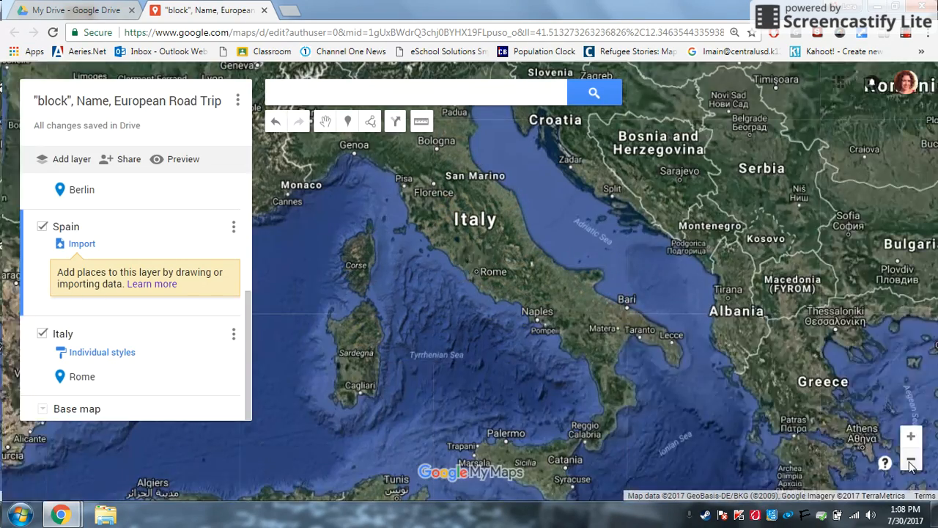
pyautogui.click(911, 461)
# Pan west and zoom in to centre the map on Spain.
pyautogui.moveTo(518, 305); pyautogui.dragTo(719, 379)
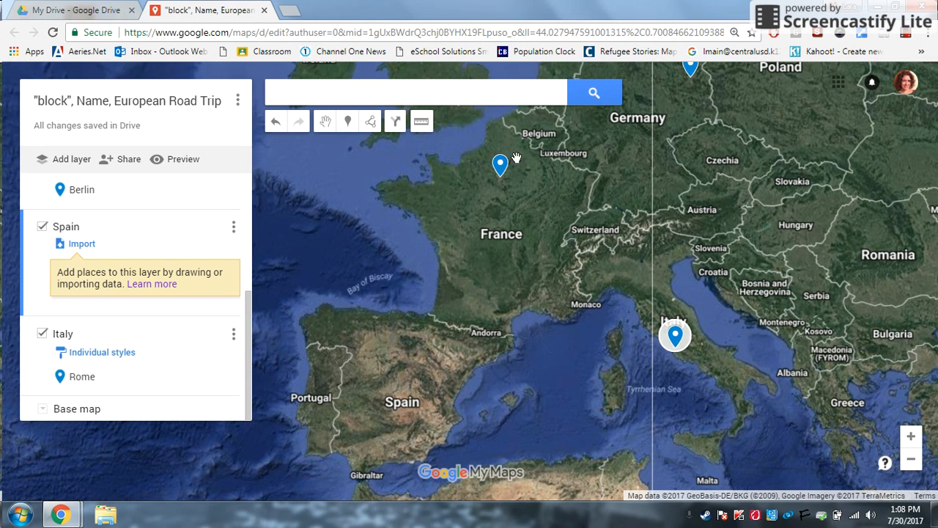
pyautogui.moveTo(497, 170); pyautogui.dragTo(489, 248)
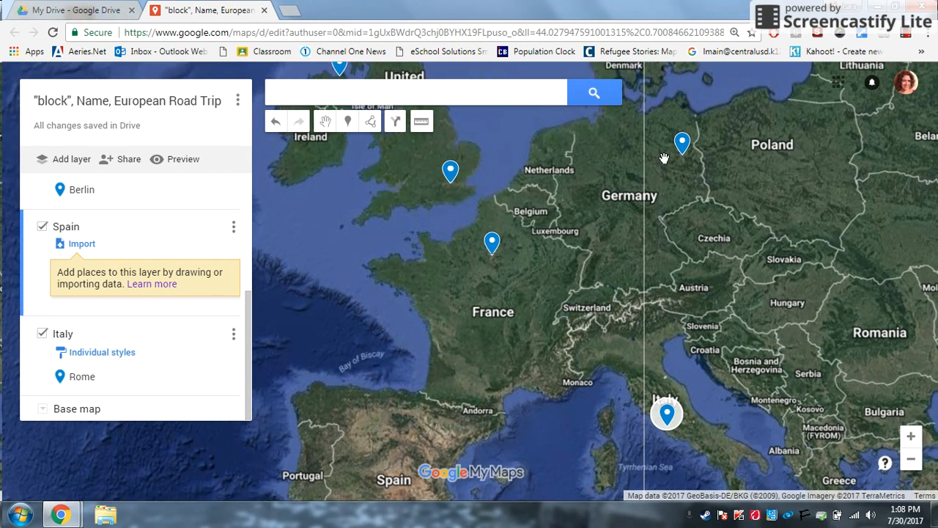
pyautogui.moveTo(430, 390); pyautogui.dragTo(468, 264)
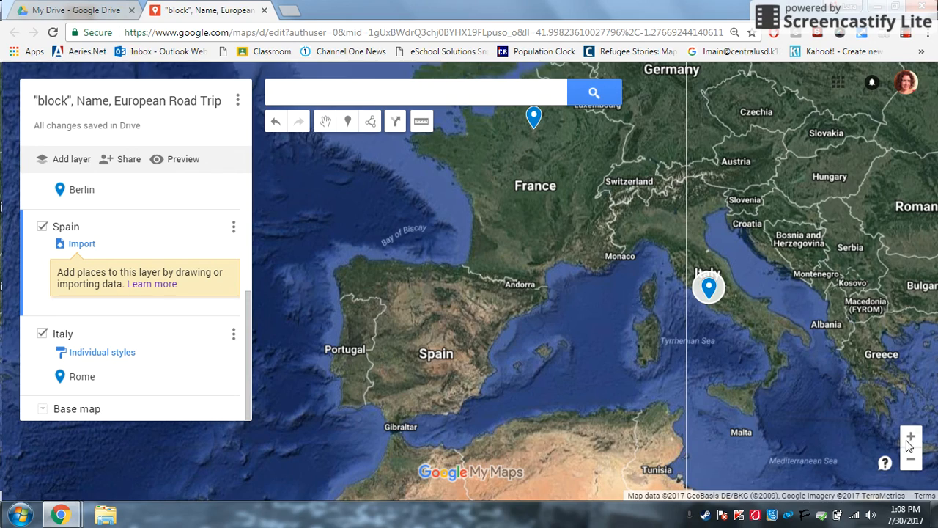
pyautogui.click(911, 436)
pyautogui.moveTo(442, 394); pyautogui.dragTo(442, 360)
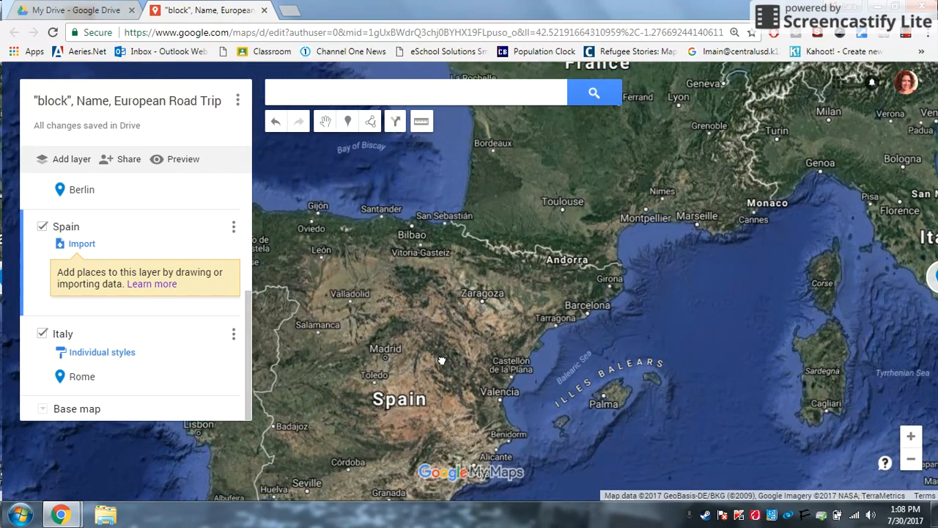
# Search for Madrid, Spain and add it to the Spain layer.
pyautogui.click(280, 96)
pyautogui.write('Ma')
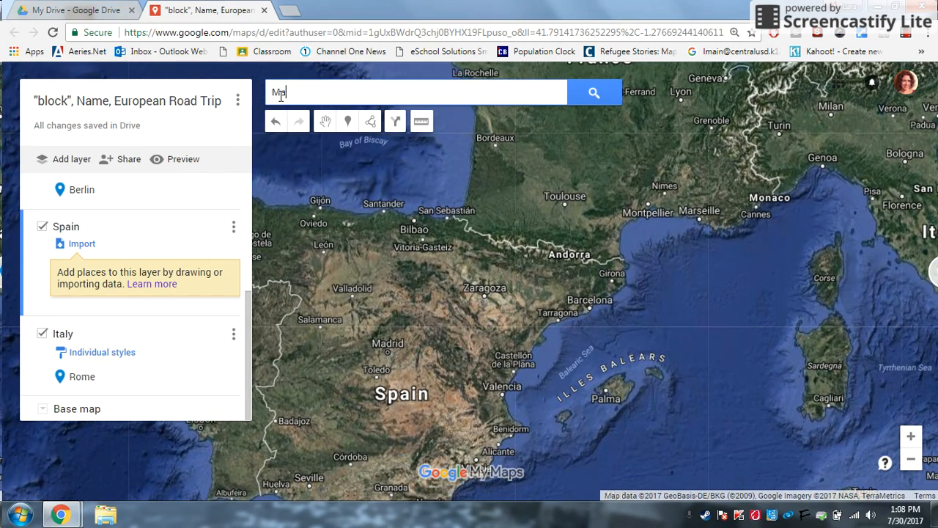
pyautogui.write('dri')
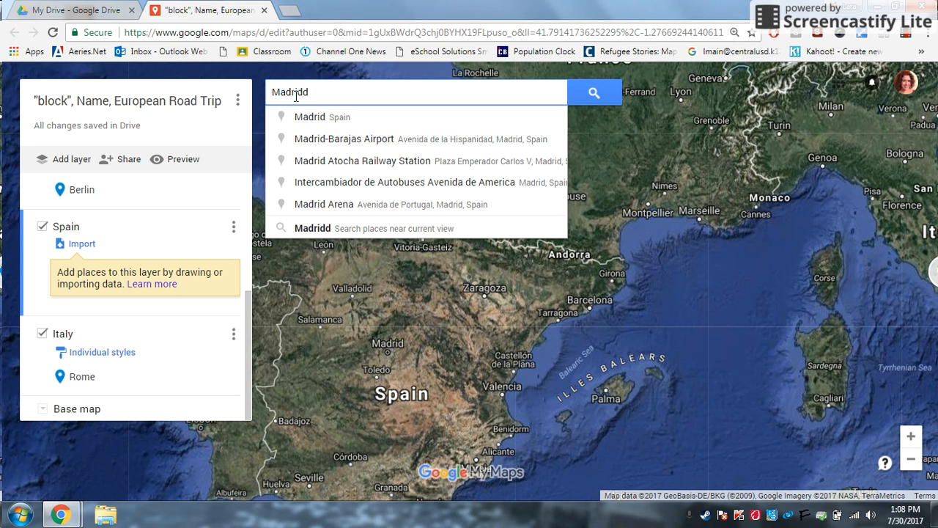
pyautogui.write('dd')
pyautogui.press('BackSpace')
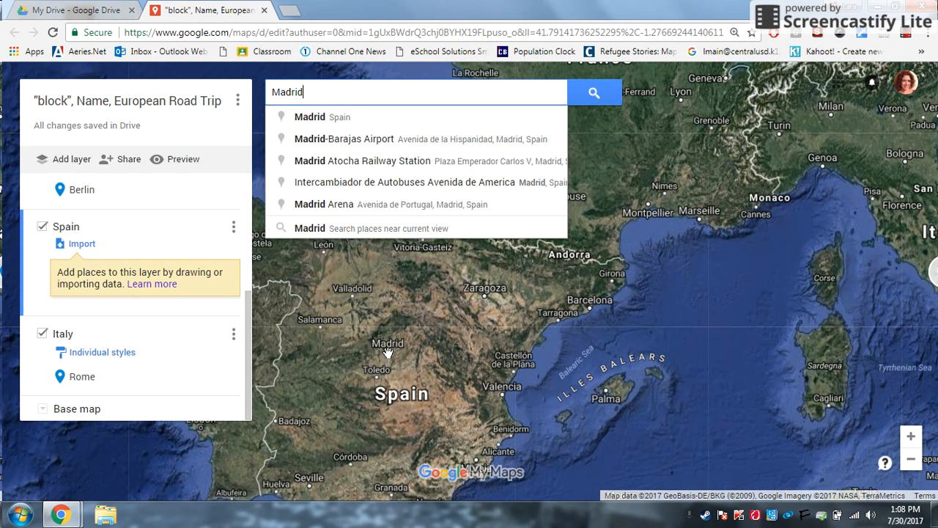
pyautogui.click(315, 120)
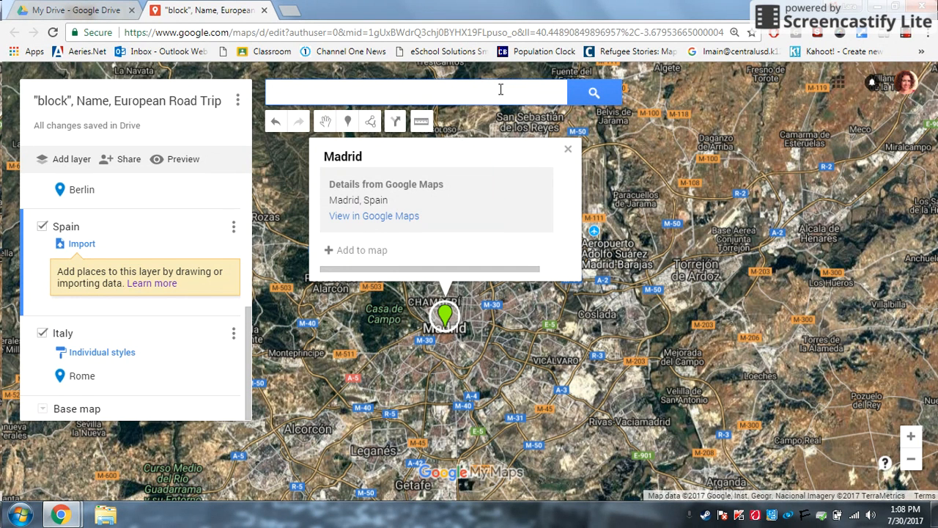
pyautogui.click(566, 150)
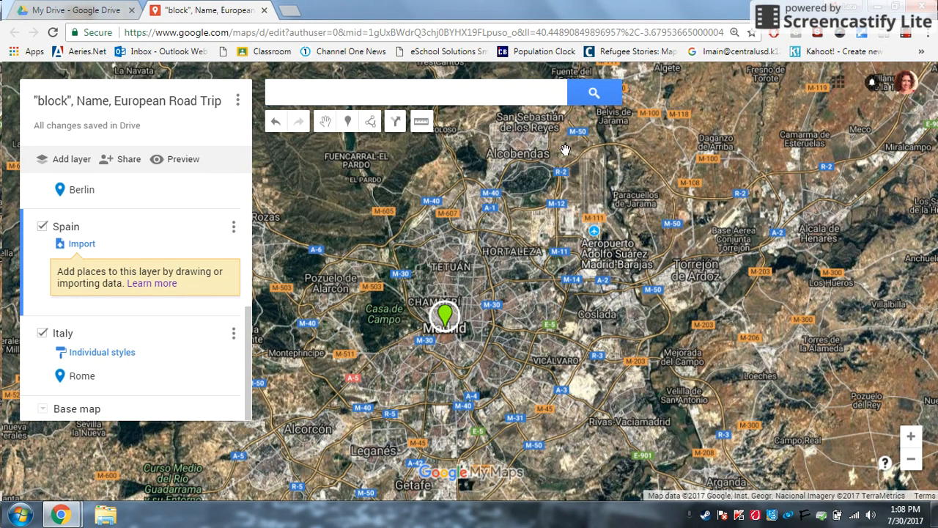
pyautogui.click(445, 318)
pyautogui.click(330, 251)
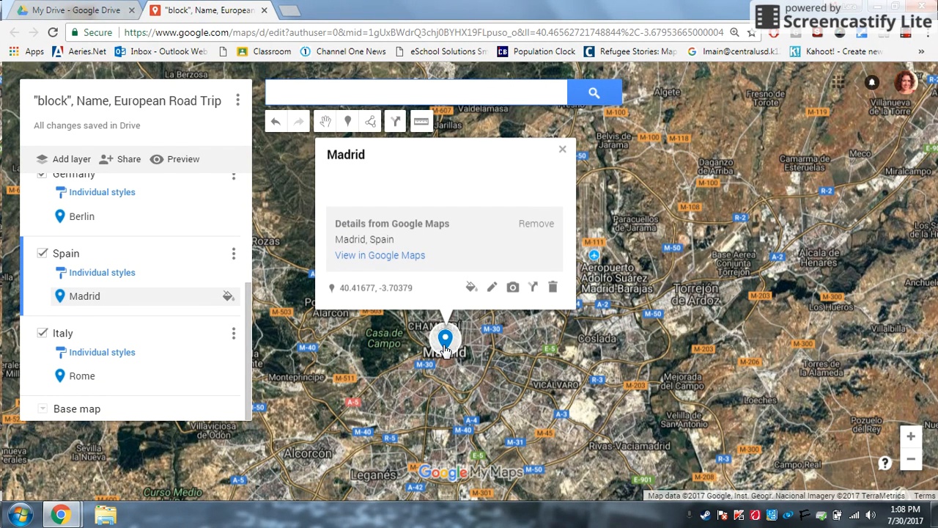
# Give Madrid's marker the P parking icon from Popular Icons.
pyautogui.click(226, 298)
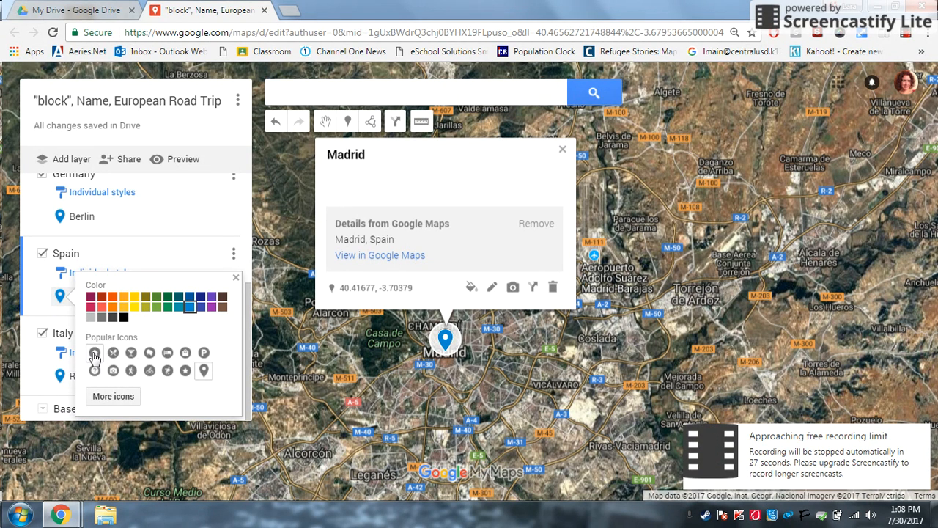
pyautogui.click(205, 354)
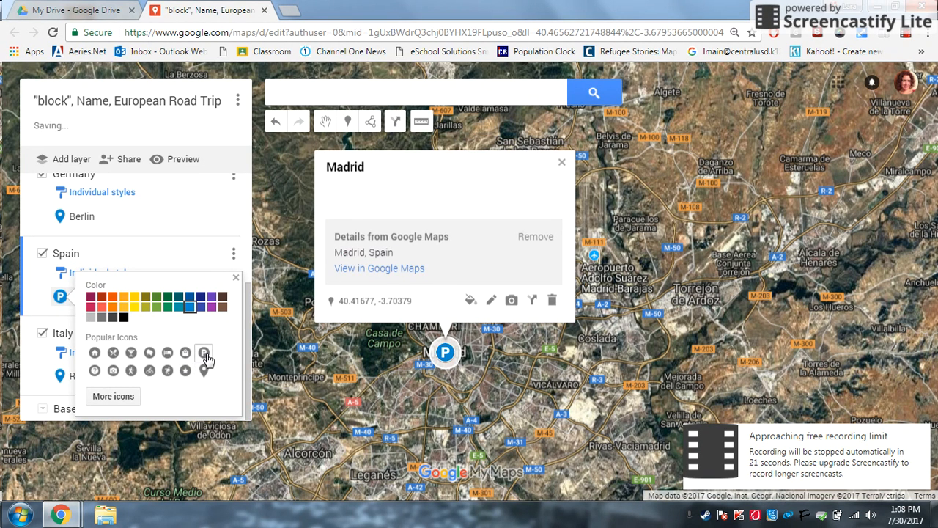